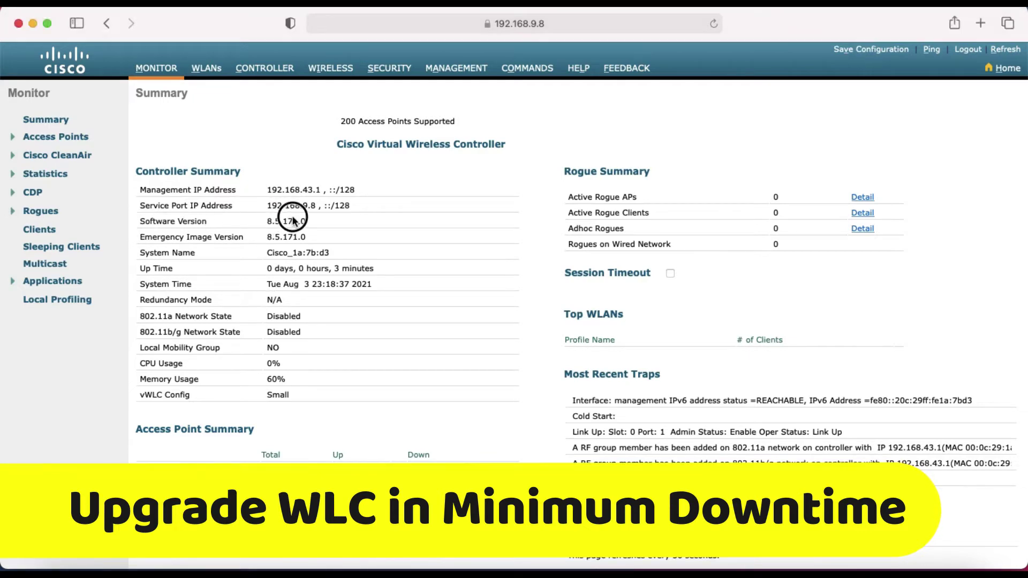
# Highlight the current software version 8.5.171.0, then bring up the Downloads folder holding the 8.10.151.0 image
pyautogui.moveTo(269, 222); pyautogui.dragTo(309, 222)
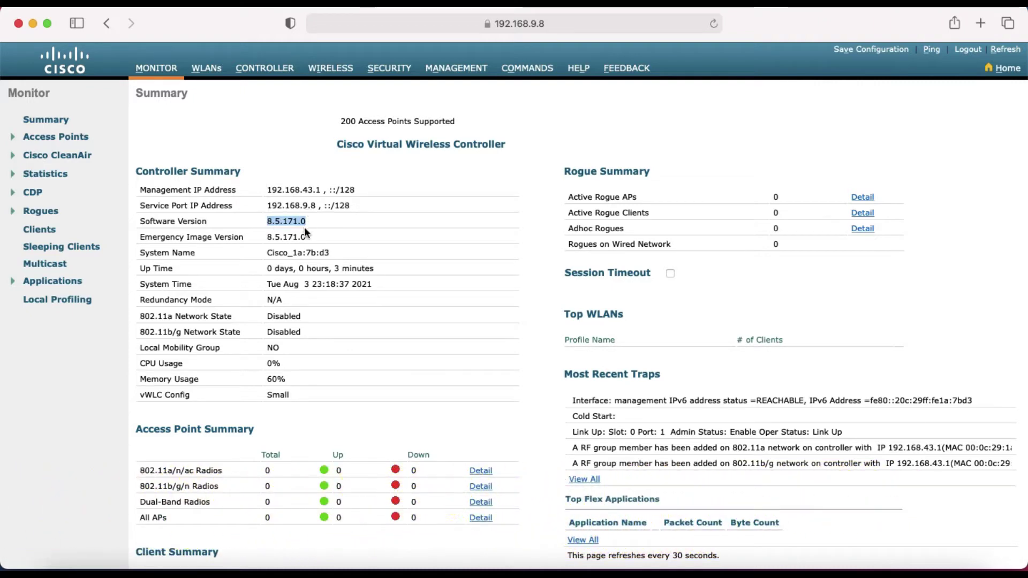
pyautogui.moveTo(313, 222); pyautogui.dragTo(270, 224)
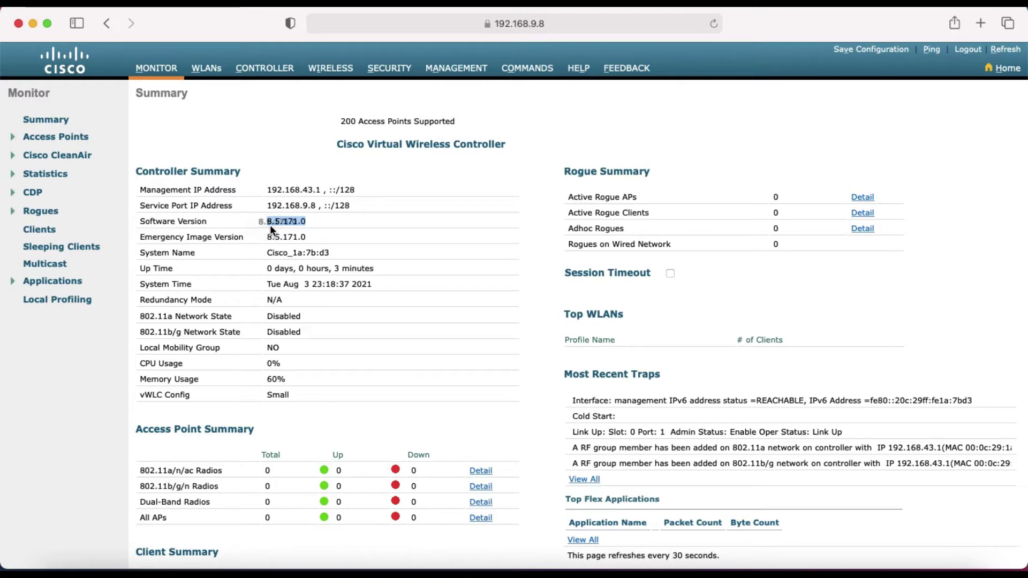
pyautogui.press('super+Tab')
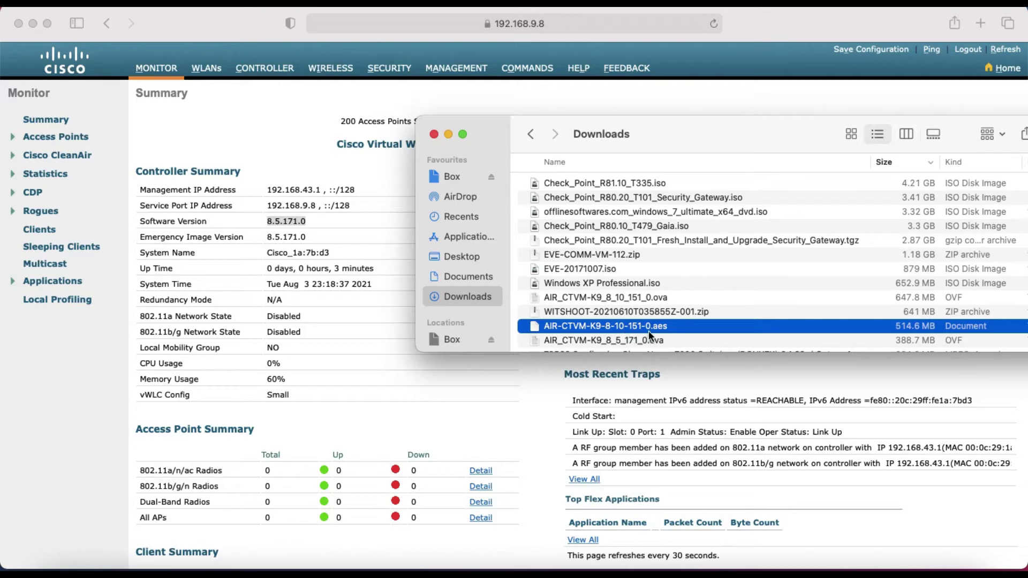
# Switch back to the controller's Management Summary page in Safari
pyautogui.click(510, 359)
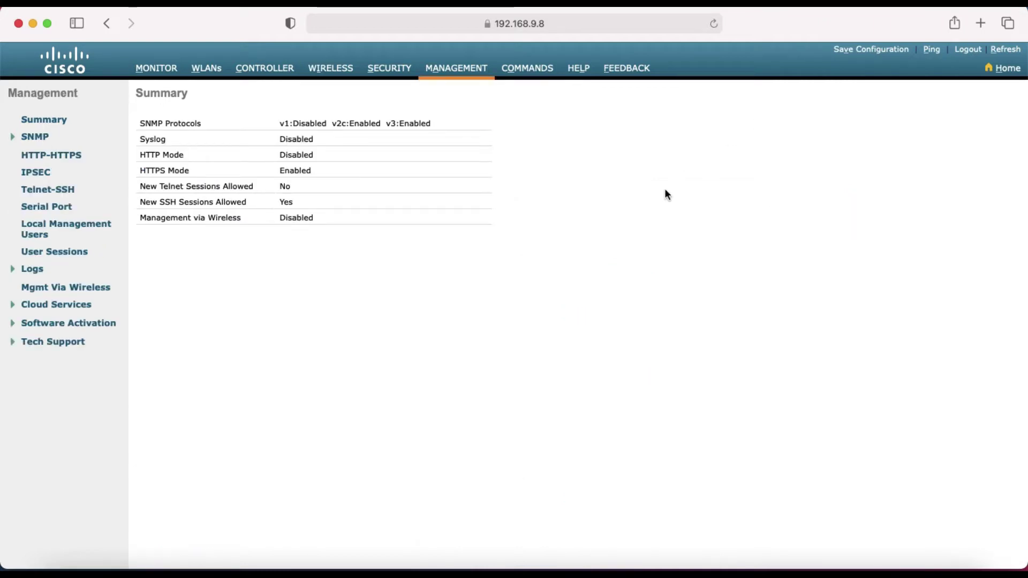
# Save the controller configuration to flash and go to the Download File page
pyautogui.click(866, 51)
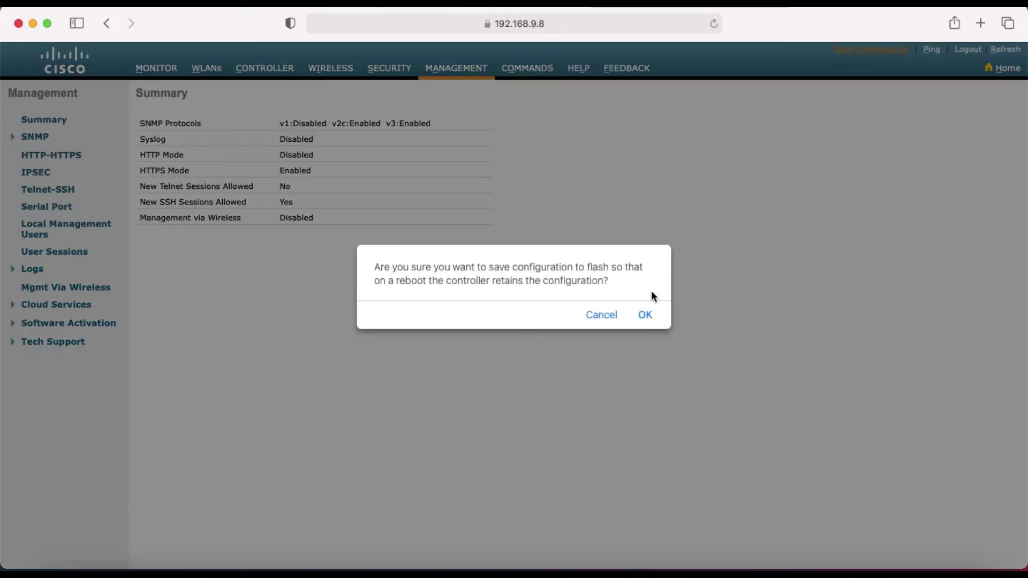
pyautogui.click(645, 315)
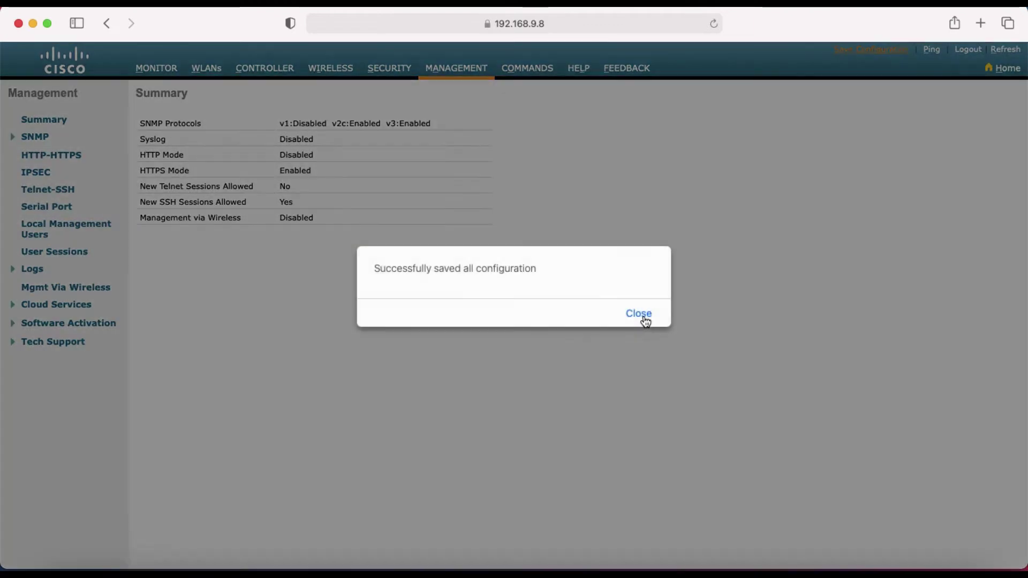
pyautogui.click(638, 308)
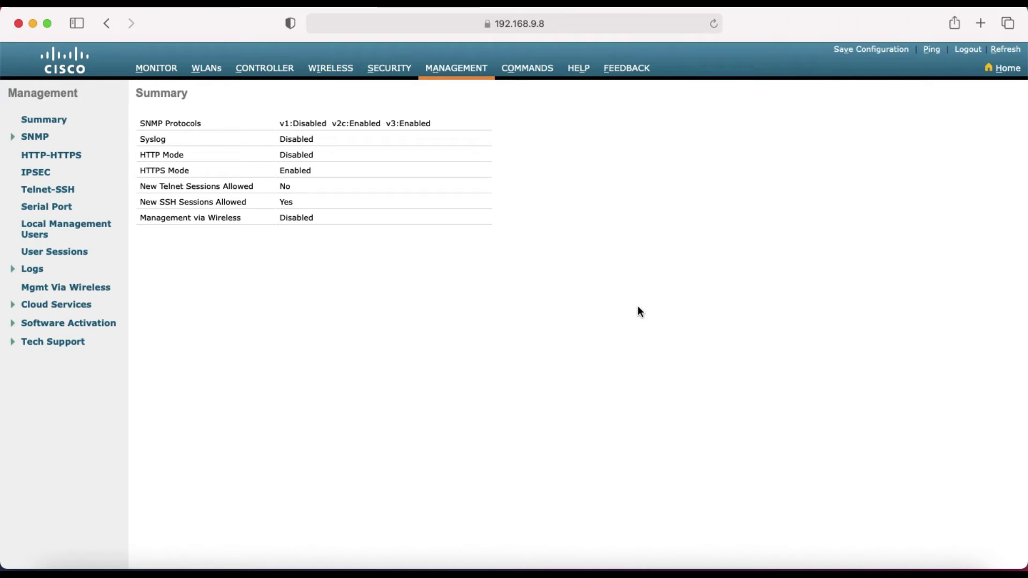
pyautogui.click(520, 75)
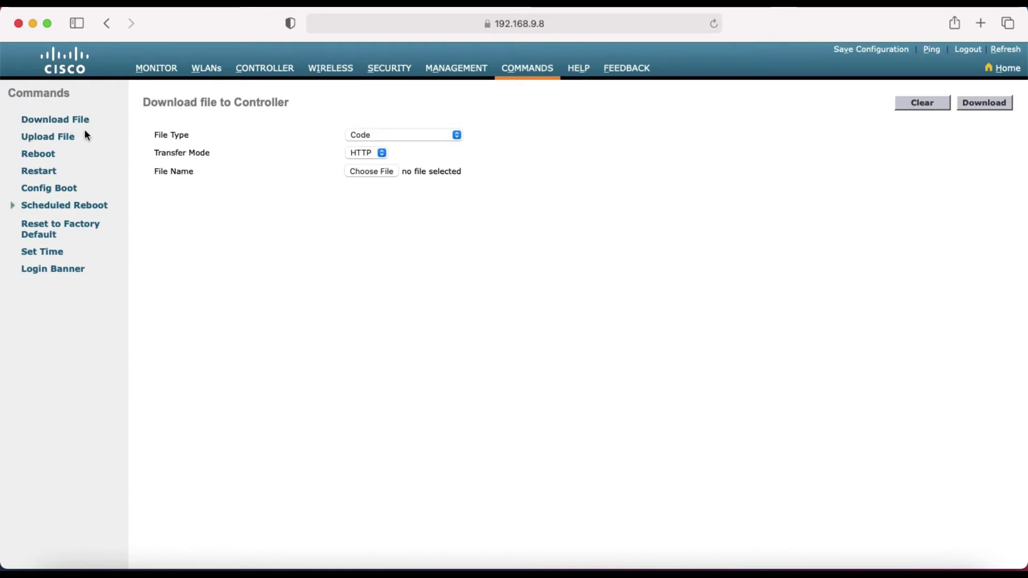
# Move between the Download File and Upload File pages, ending on Upload File (Event Log, TFTP)
pyautogui.moveTo(144, 102); pyautogui.dragTo(304, 104)
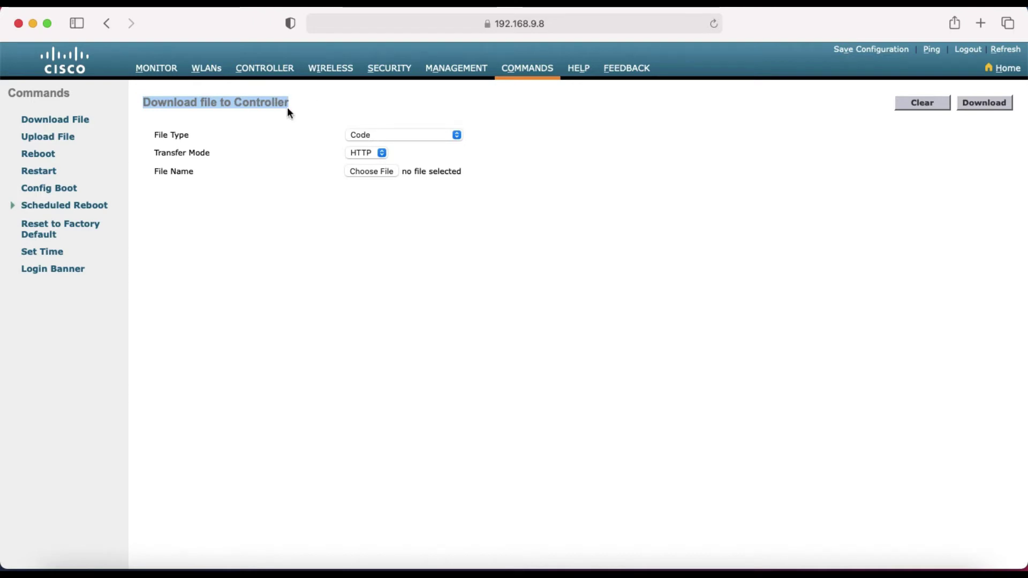
pyautogui.click(74, 141)
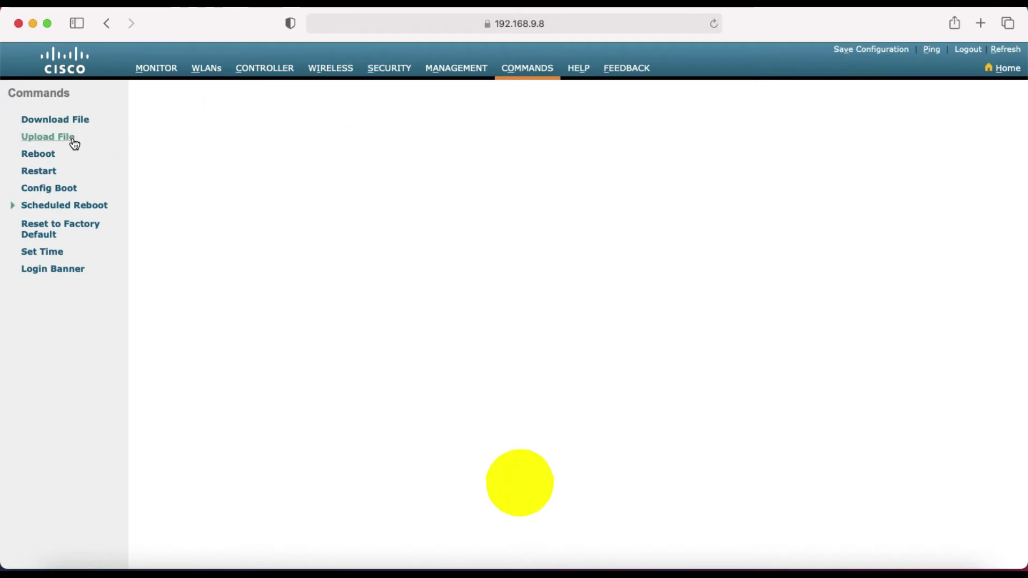
pyautogui.tripleClick(142, 98)
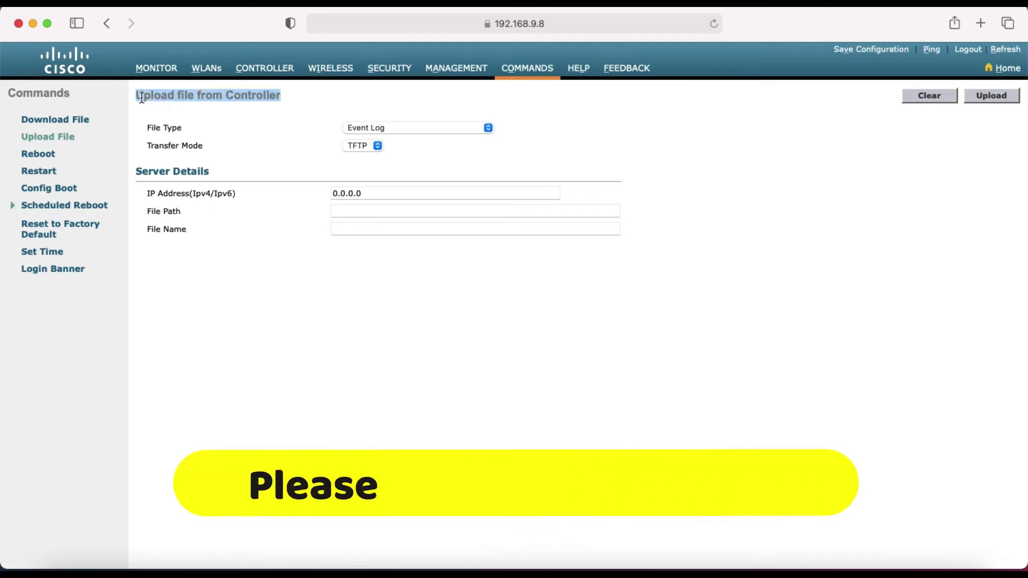
pyautogui.moveTo(139, 95); pyautogui.dragTo(289, 94)
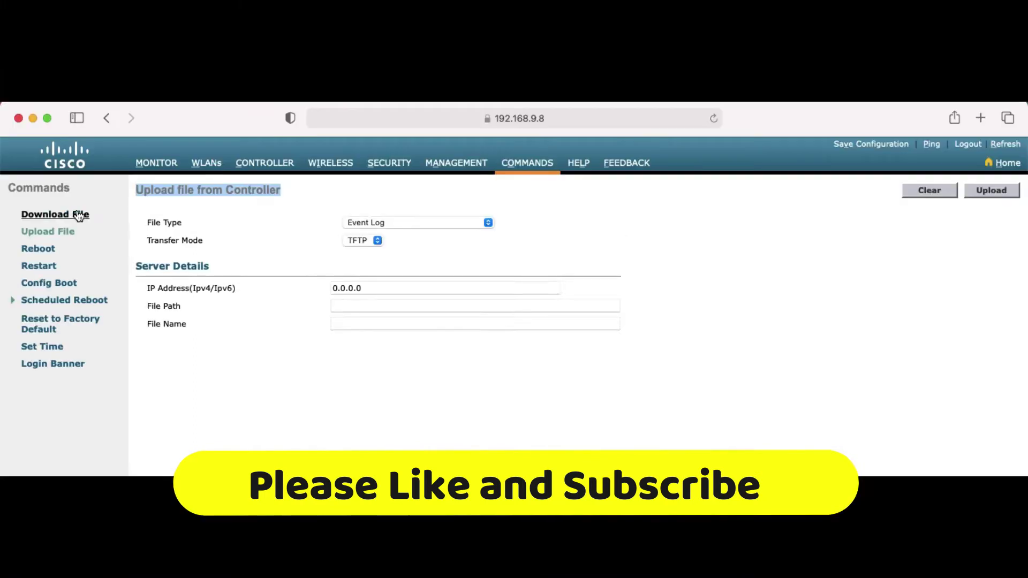
pyautogui.click(79, 121)
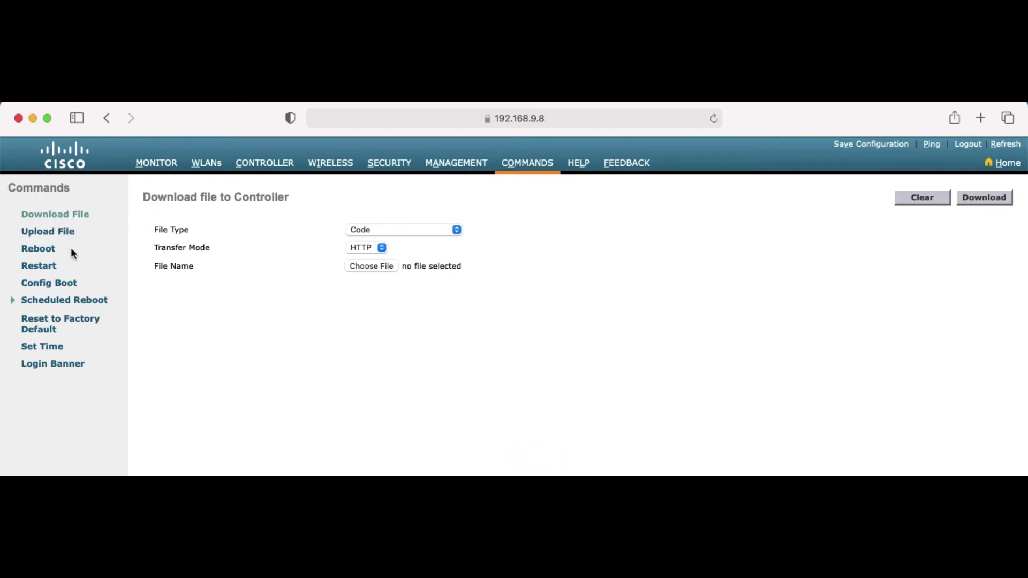
pyautogui.moveTo(143, 197); pyautogui.dragTo(290, 194)
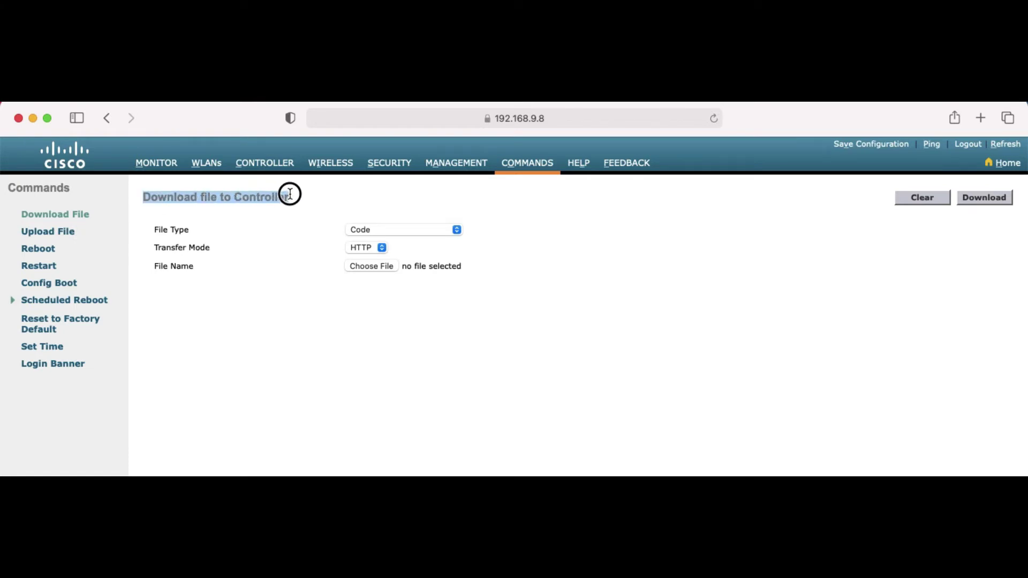
pyautogui.click(66, 232)
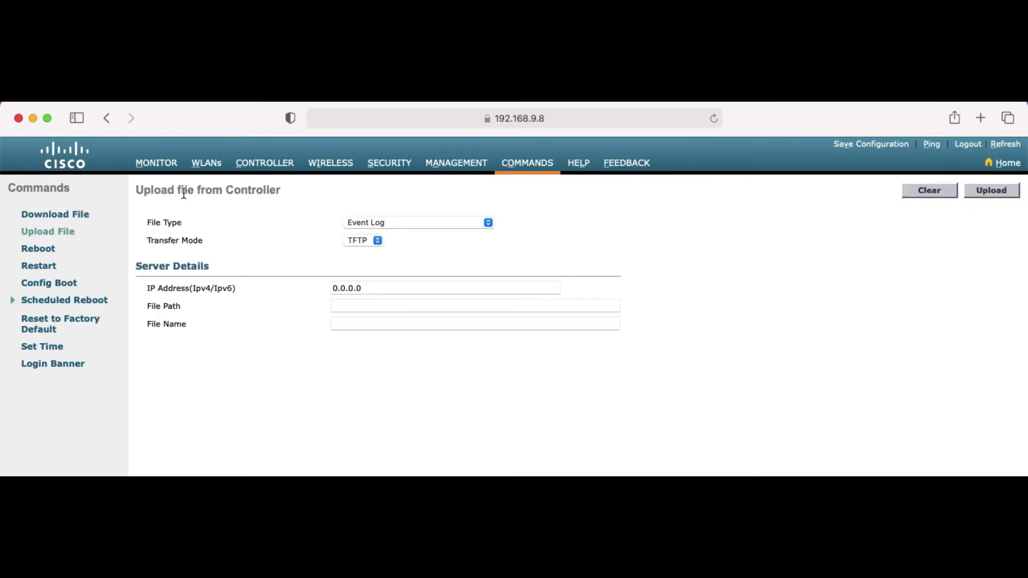
pyautogui.moveTo(194, 193); pyautogui.dragTo(281, 192)
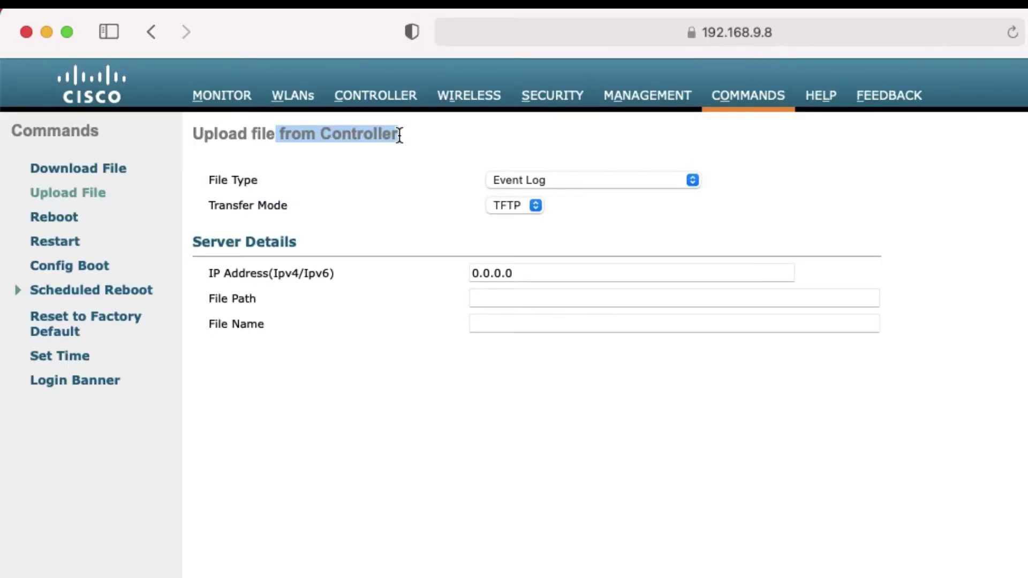
# Set up a Configuration upload over TFTP to 192.168.9.1, path '/', file name 'wlc-config'
pyautogui.click(403, 157)
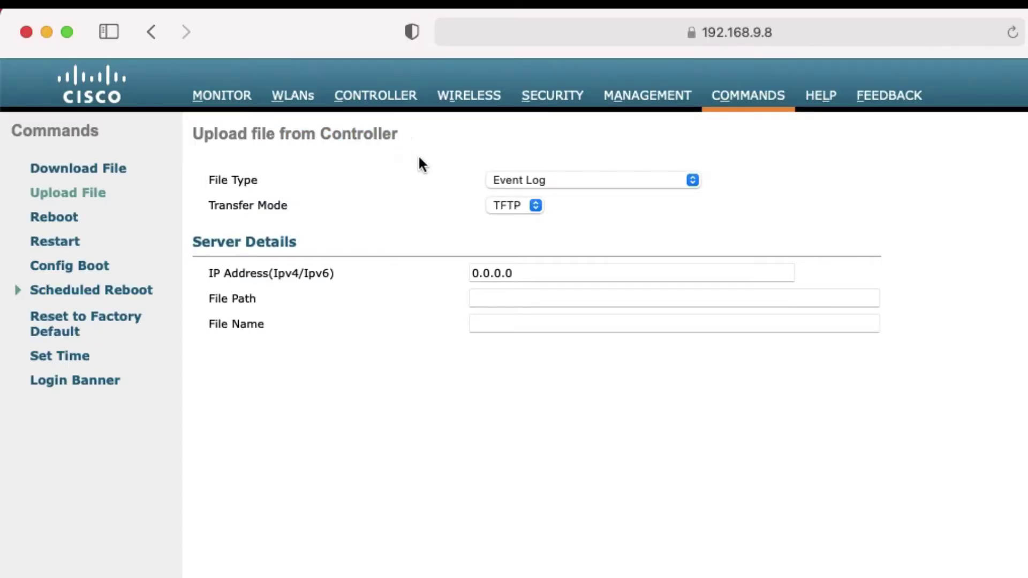
pyautogui.click(536, 185)
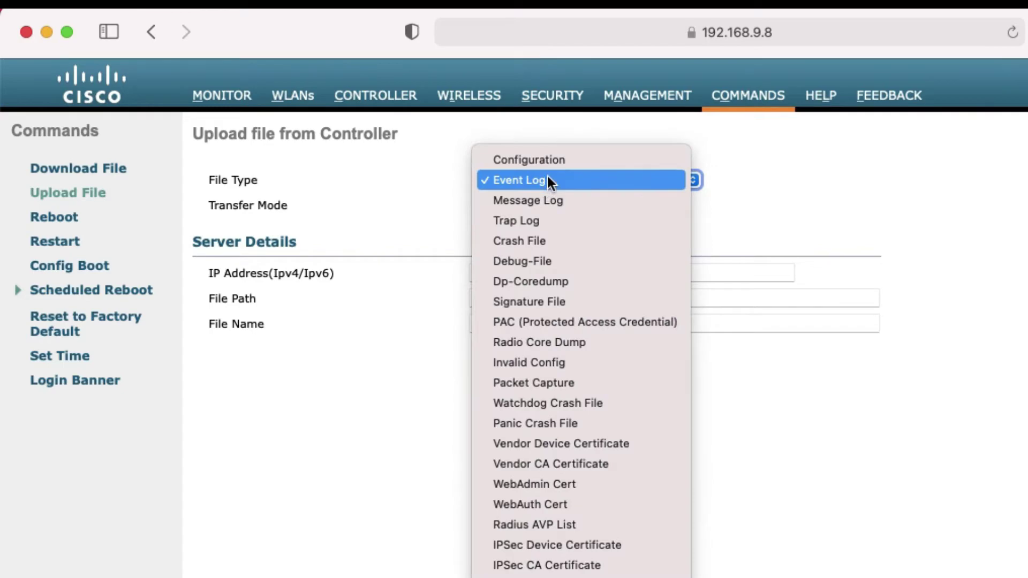
pyautogui.click(561, 158)
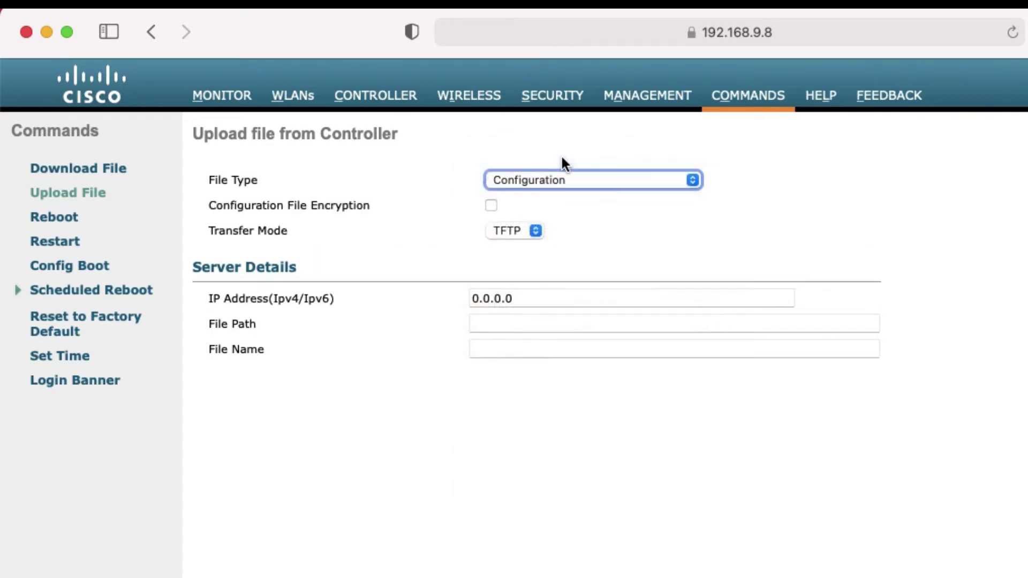
pyautogui.click(537, 235)
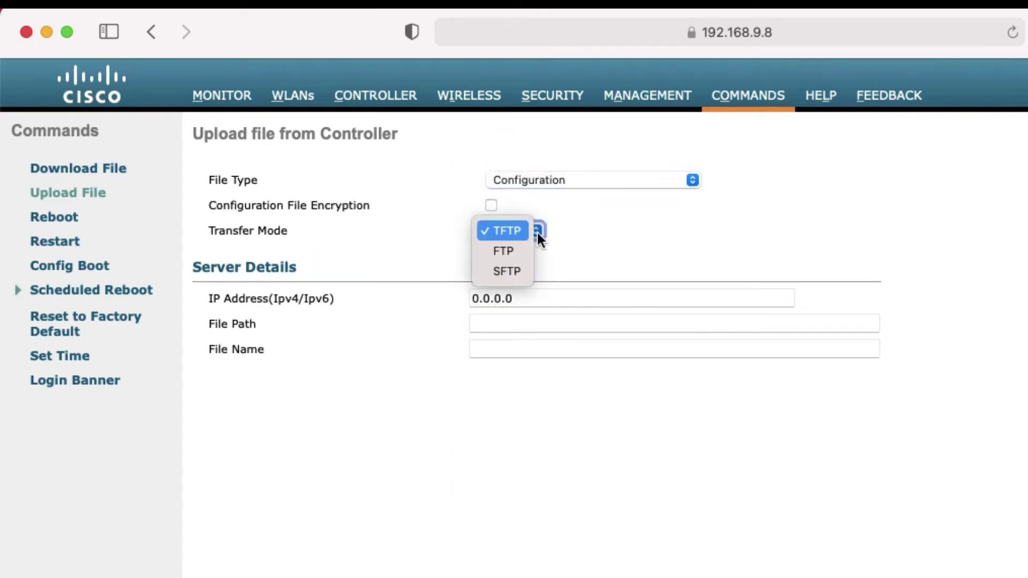
pyautogui.click(538, 228)
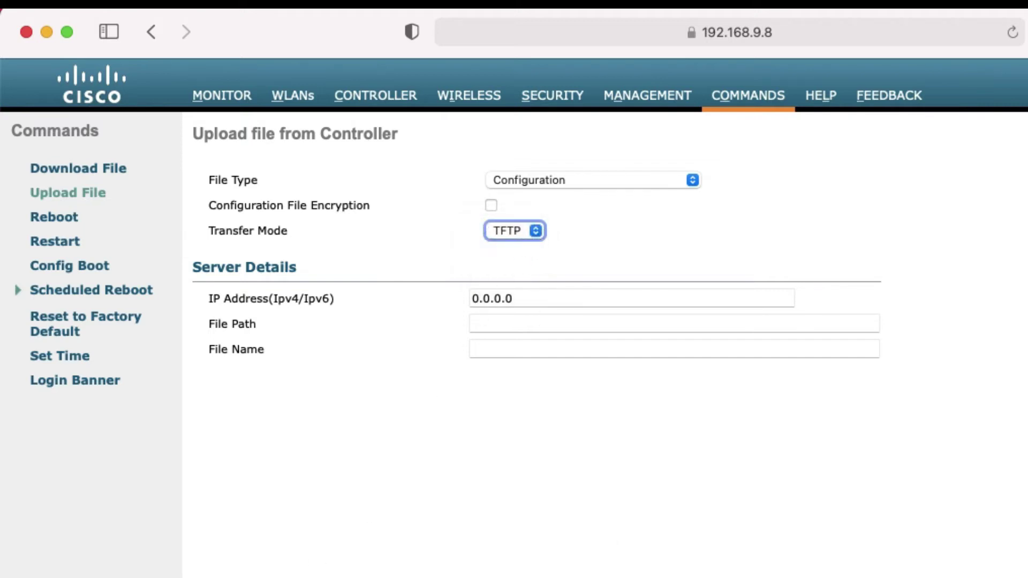
pyautogui.press('Tab')
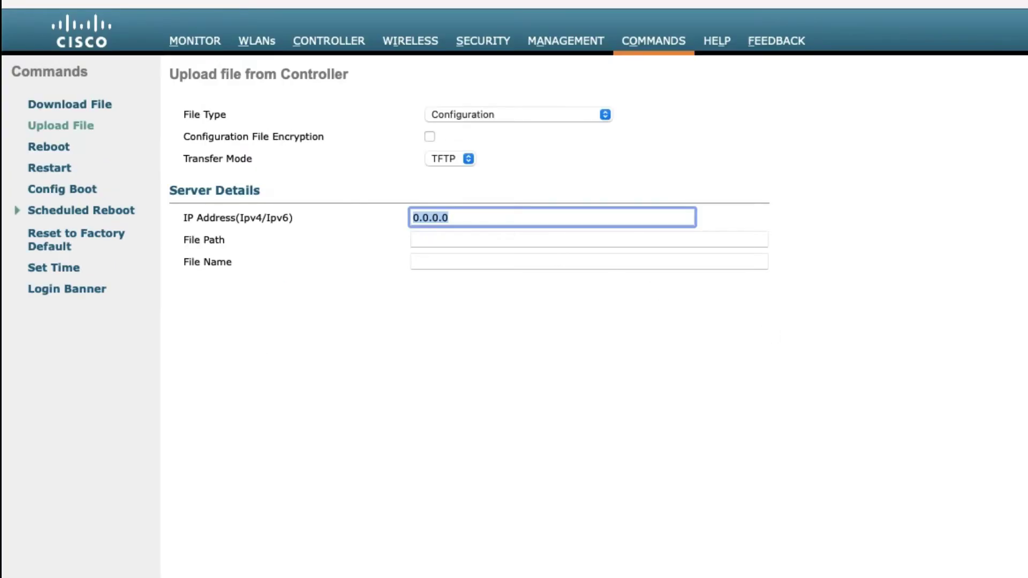
pyautogui.write('192.168.9.1')
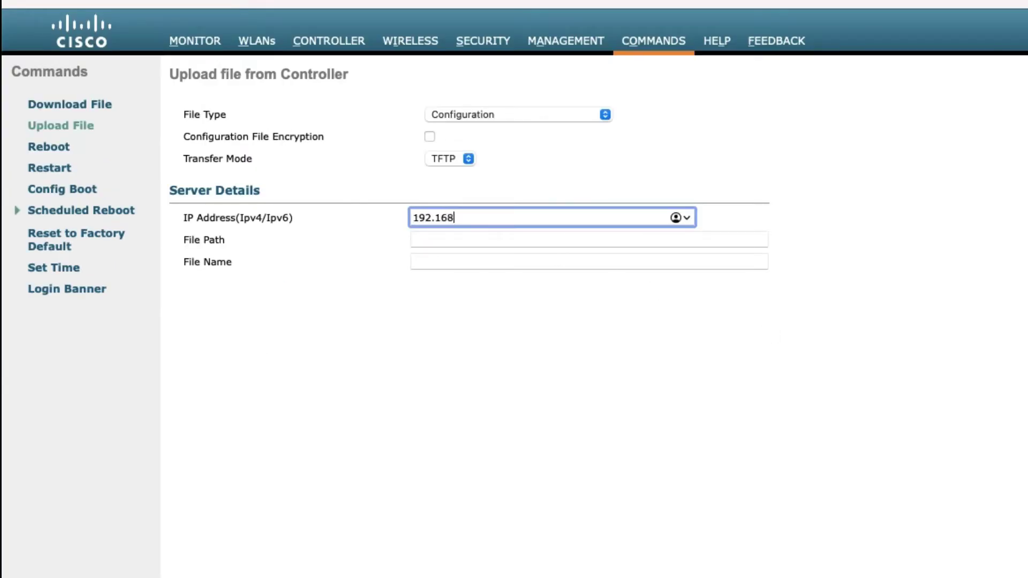
pyautogui.click(489, 238)
pyautogui.write('/')
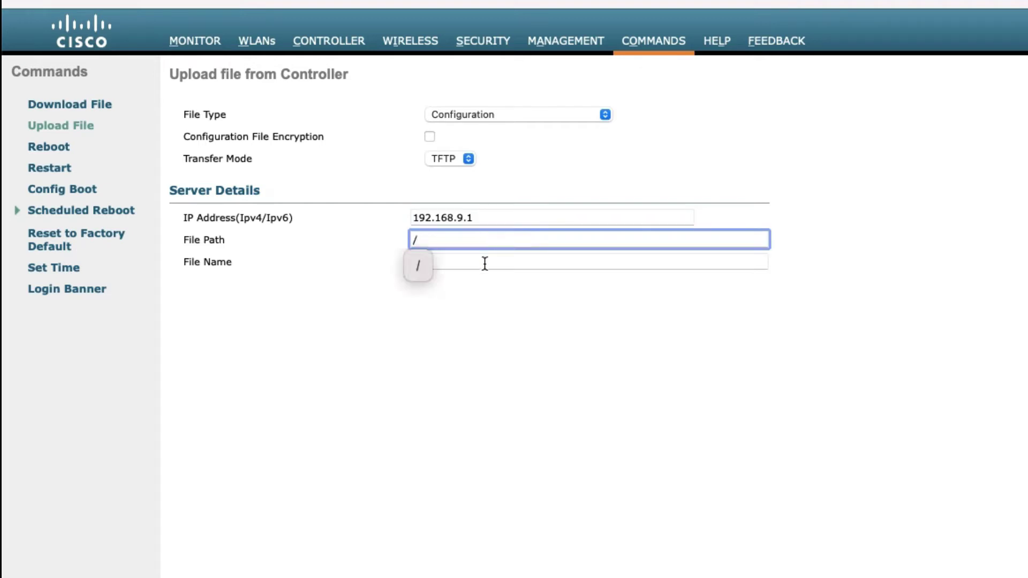
pyautogui.click(484, 262)
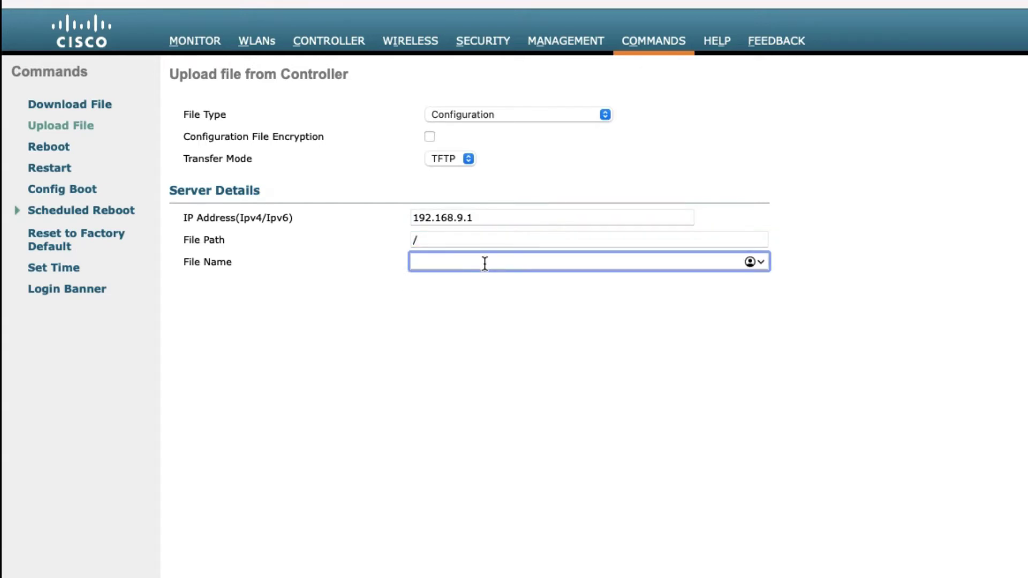
pyautogui.write('wlc-config')
# Run the upload without config encryption and confirm the transfer completed successfully
pyautogui.press('Return')
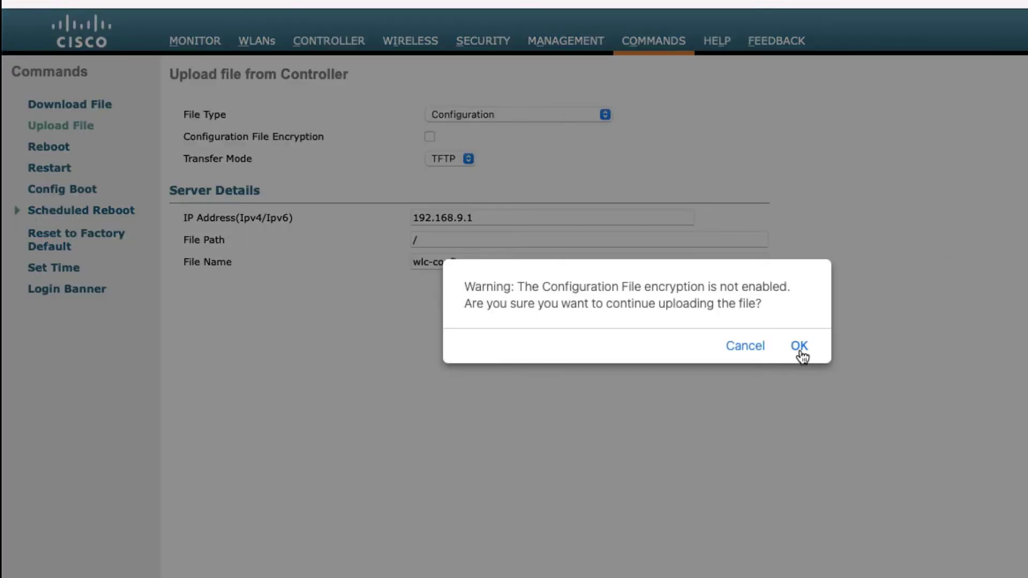
pyautogui.click(799, 346)
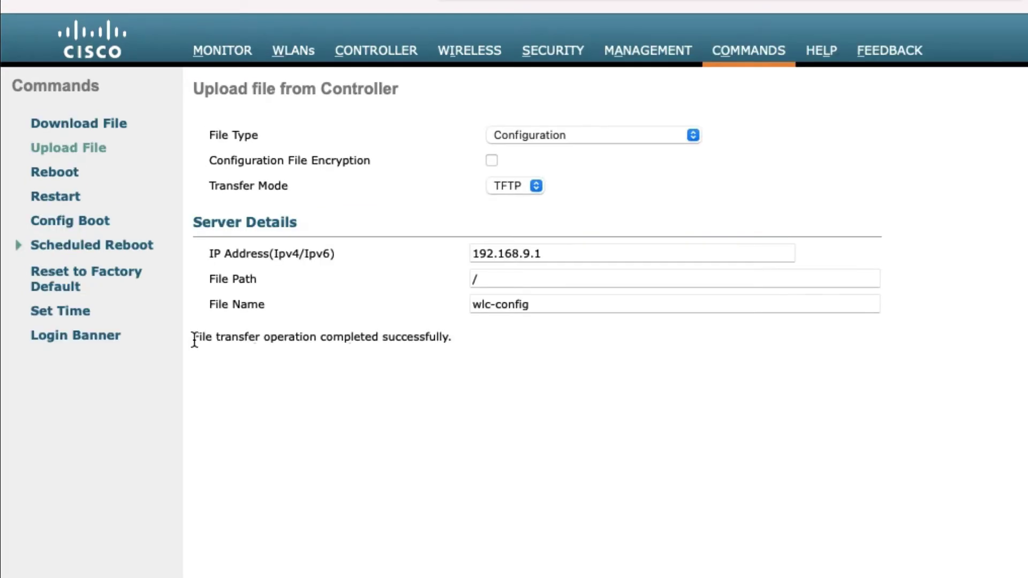
pyautogui.moveTo(194, 339); pyautogui.dragTo(464, 333)
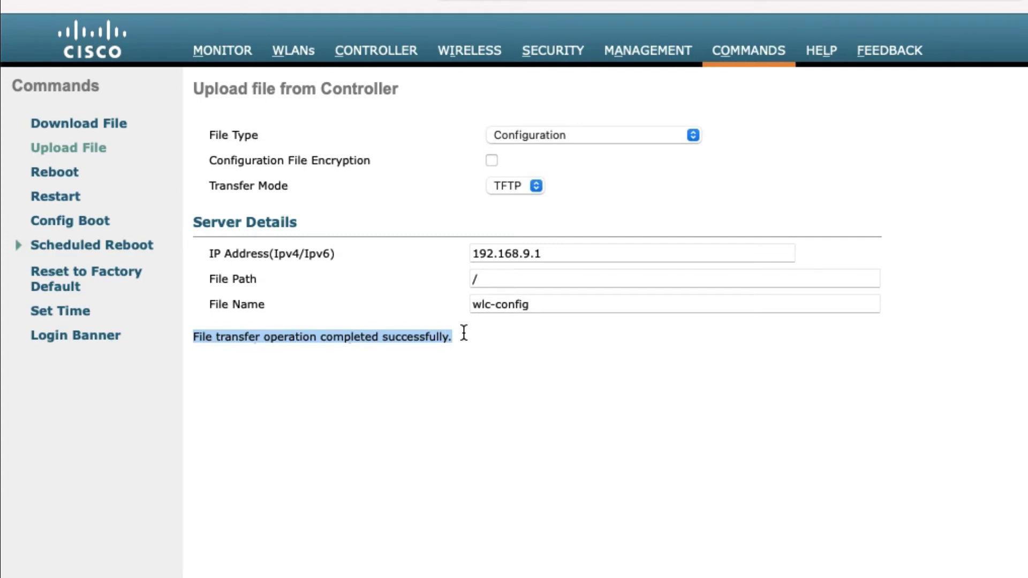
pyautogui.click(181, 250)
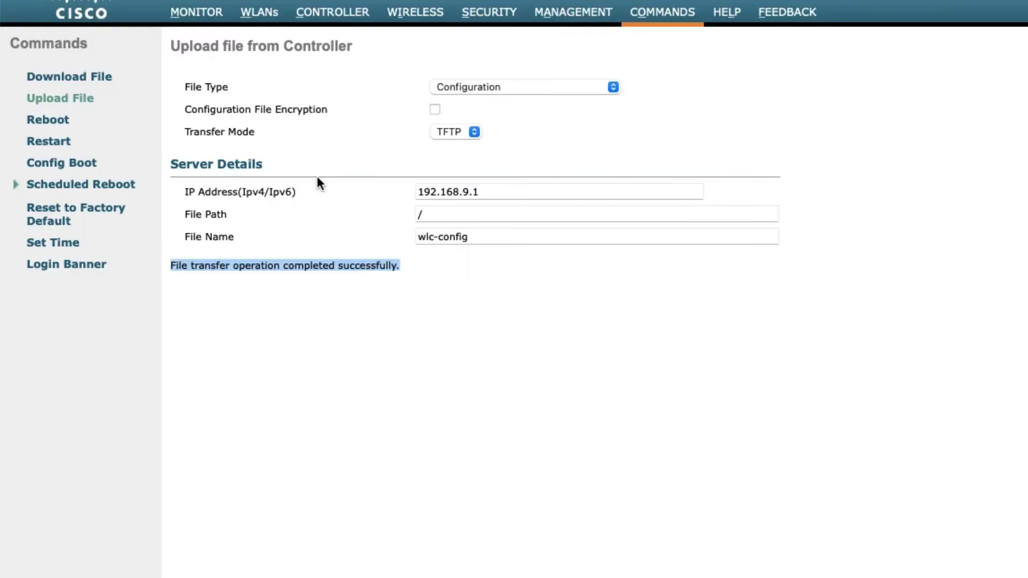
# On the Download File page, keep File Type Code and Transfer Mode HTTP
pyautogui.click(96, 79)
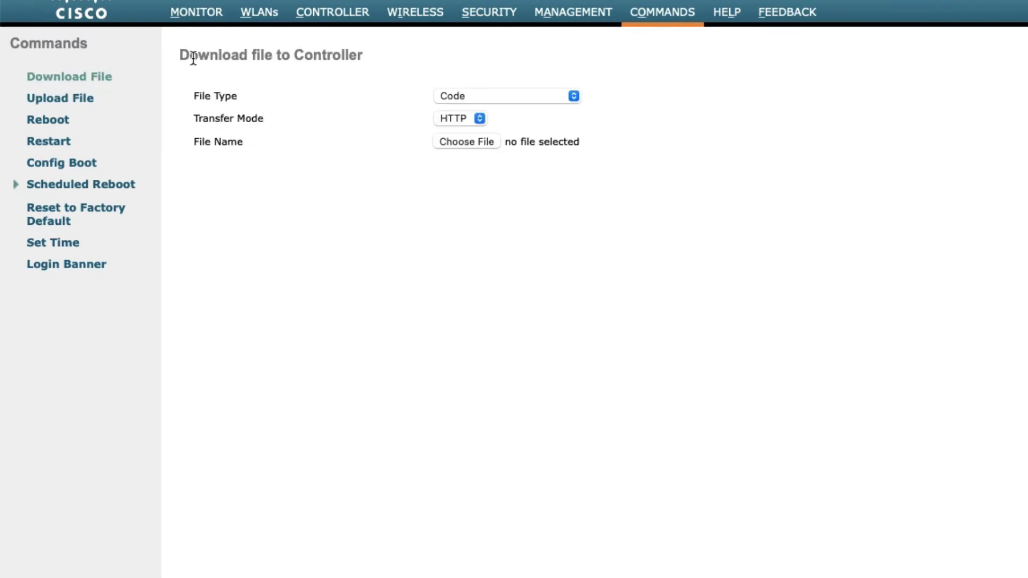
pyautogui.moveTo(179, 54); pyautogui.dragTo(366, 52)
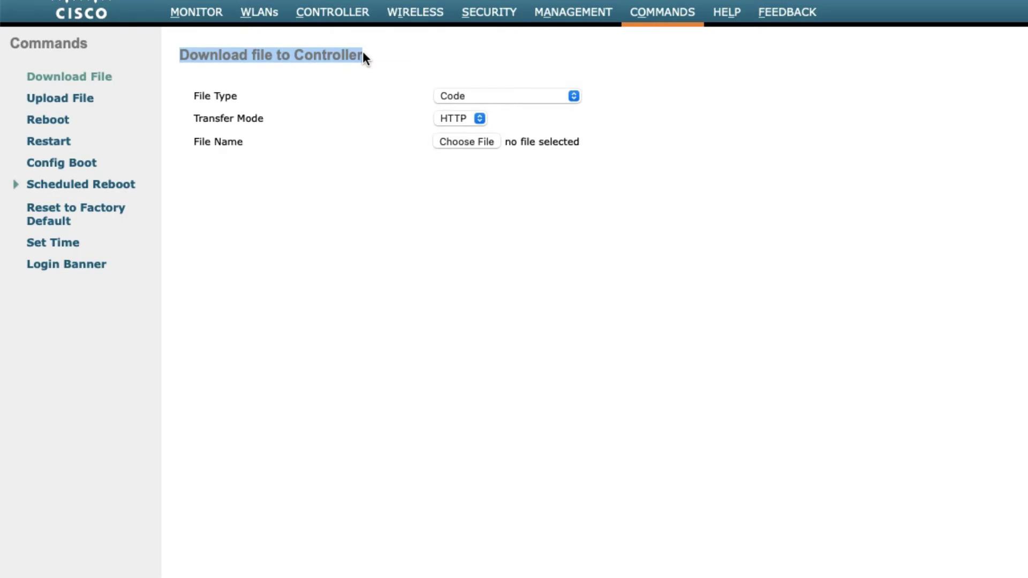
pyautogui.press('Tab')
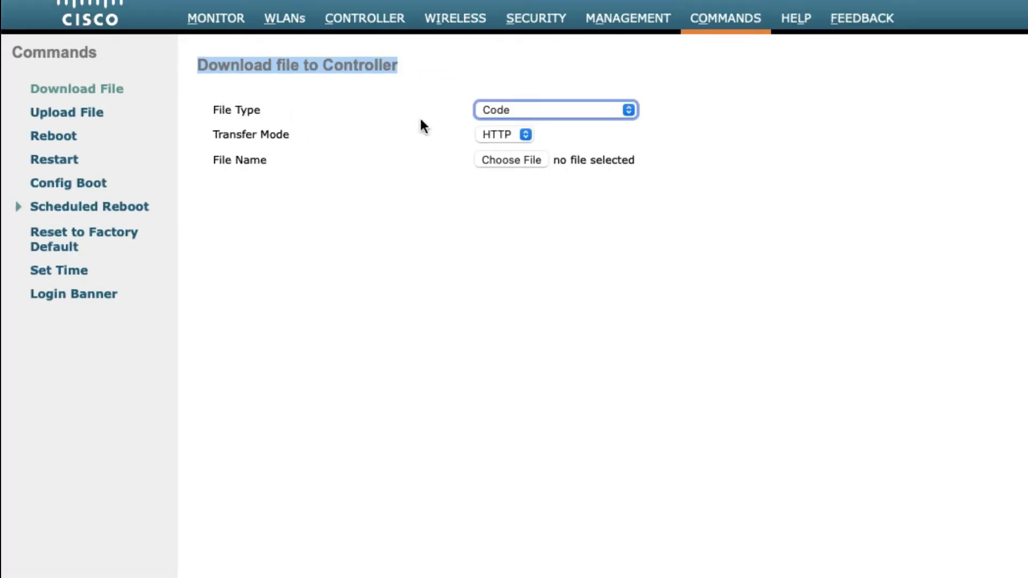
pyautogui.click(589, 116)
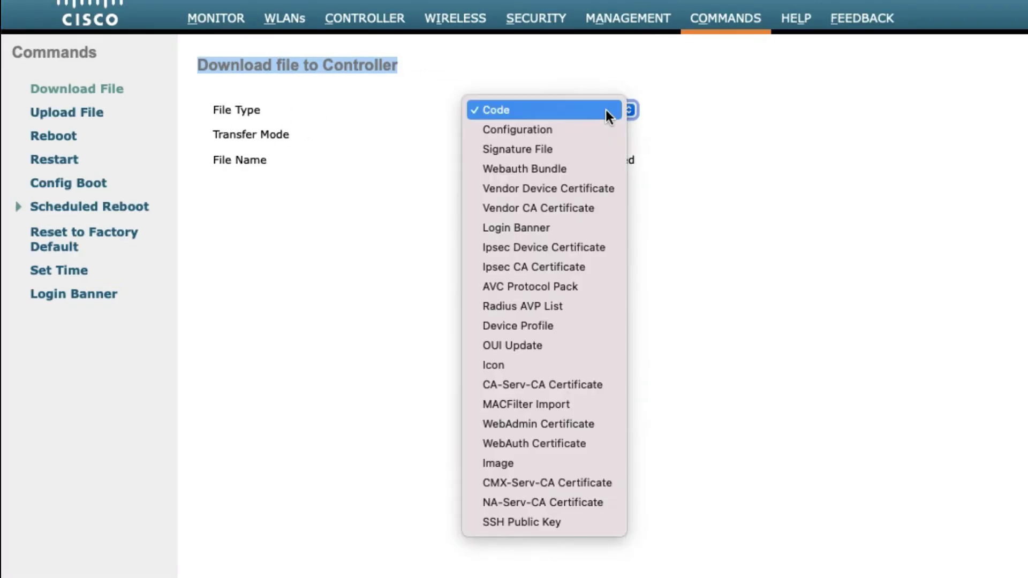
pyautogui.click(606, 110)
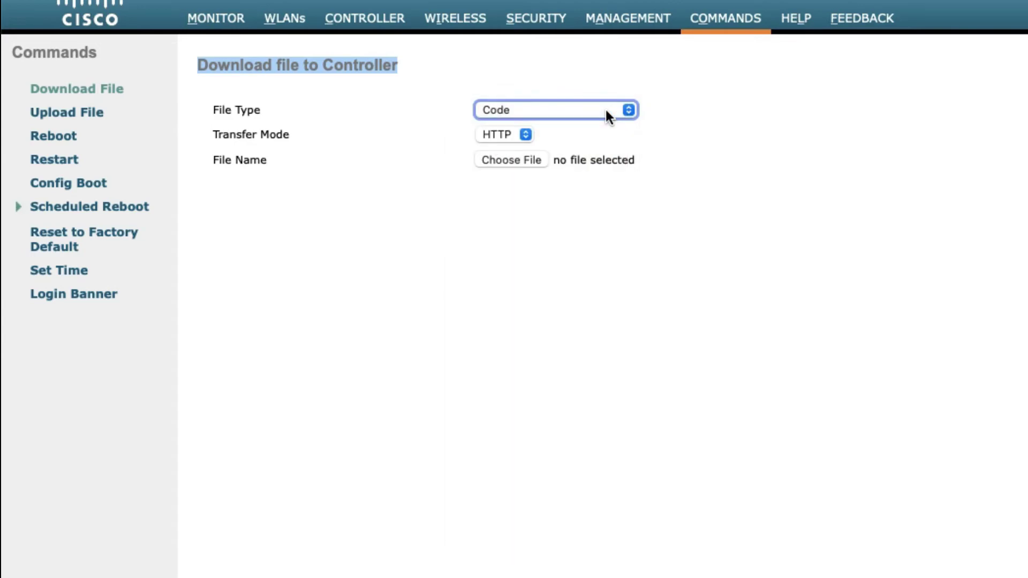
pyautogui.click(529, 136)
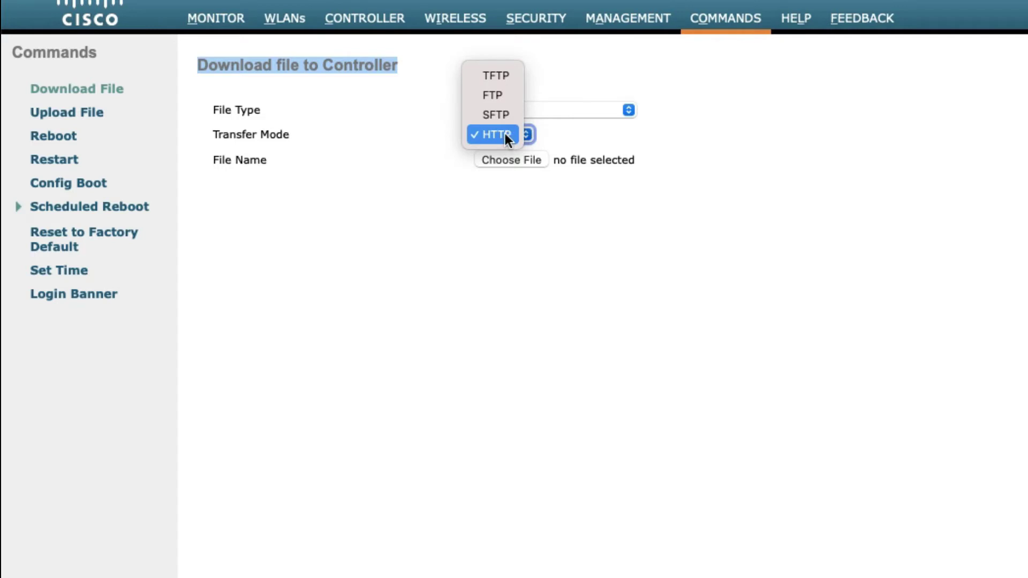
pyautogui.click(506, 133)
pyautogui.click(527, 133)
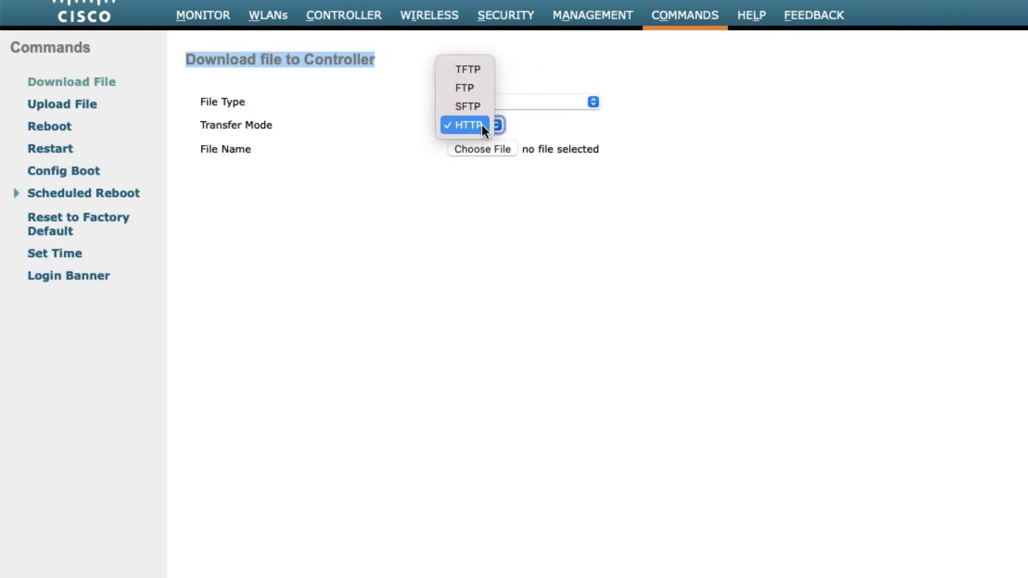
pyautogui.click(481, 125)
pyautogui.click(493, 127)
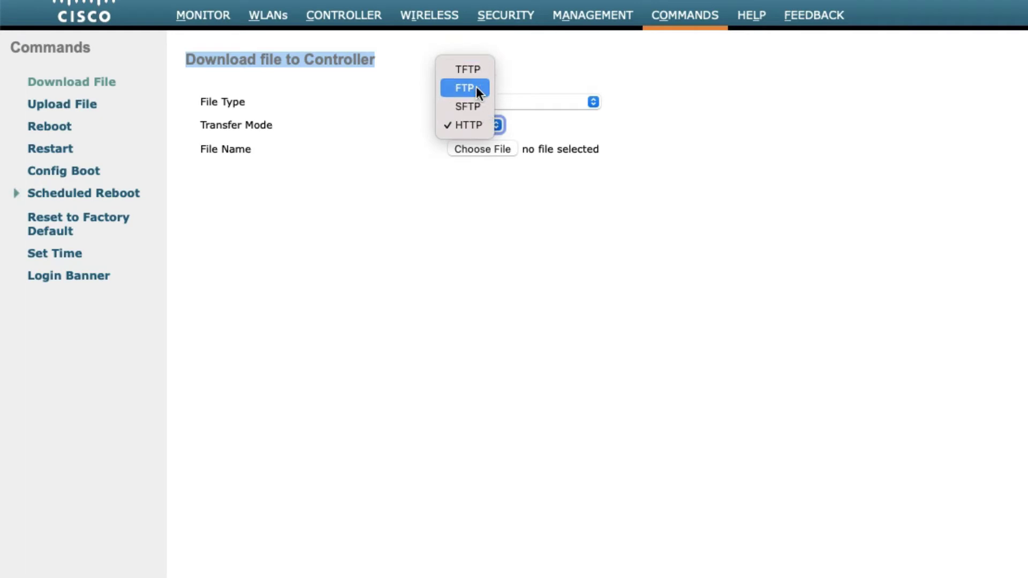
pyautogui.click(479, 127)
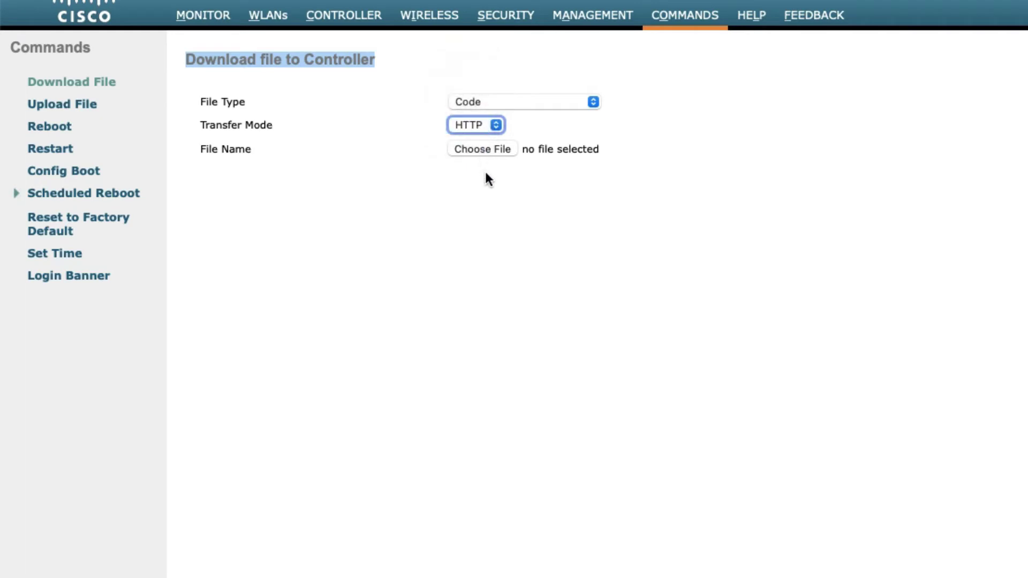
# Attach AIR-CTVM-K9-8-10-151-0.aes as the code file and start the download
pyautogui.click(480, 149)
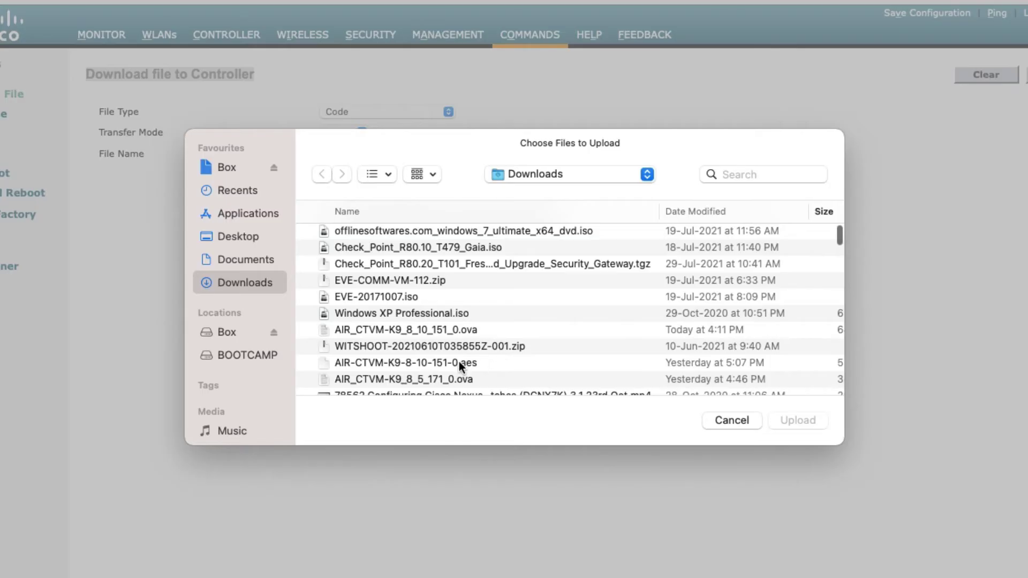
pyautogui.click(458, 363)
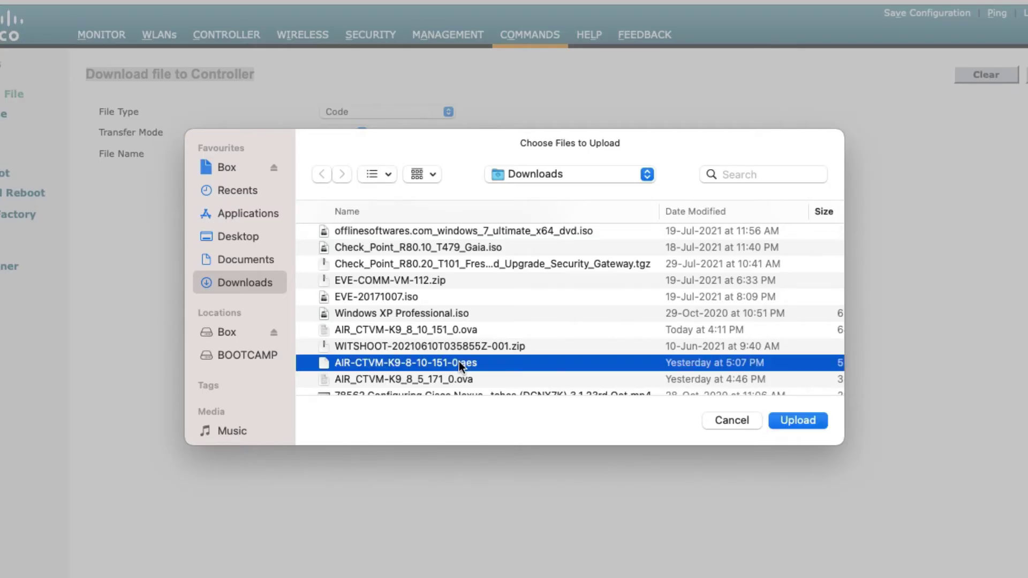
pyautogui.click(798, 420)
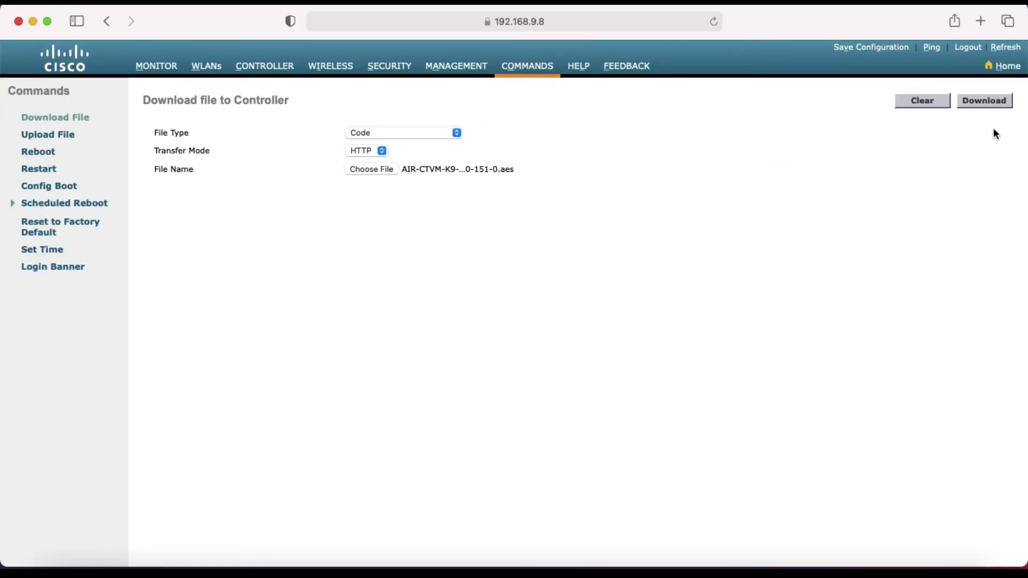
pyautogui.click(1003, 102)
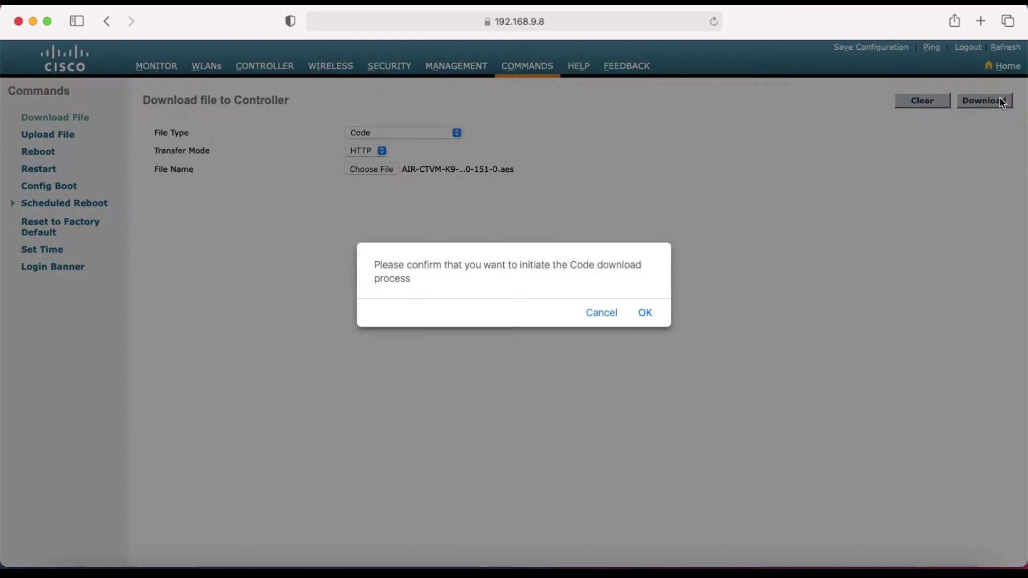
# Confirm the code download and review the success message advising AP image pre-download
pyautogui.click(646, 314)
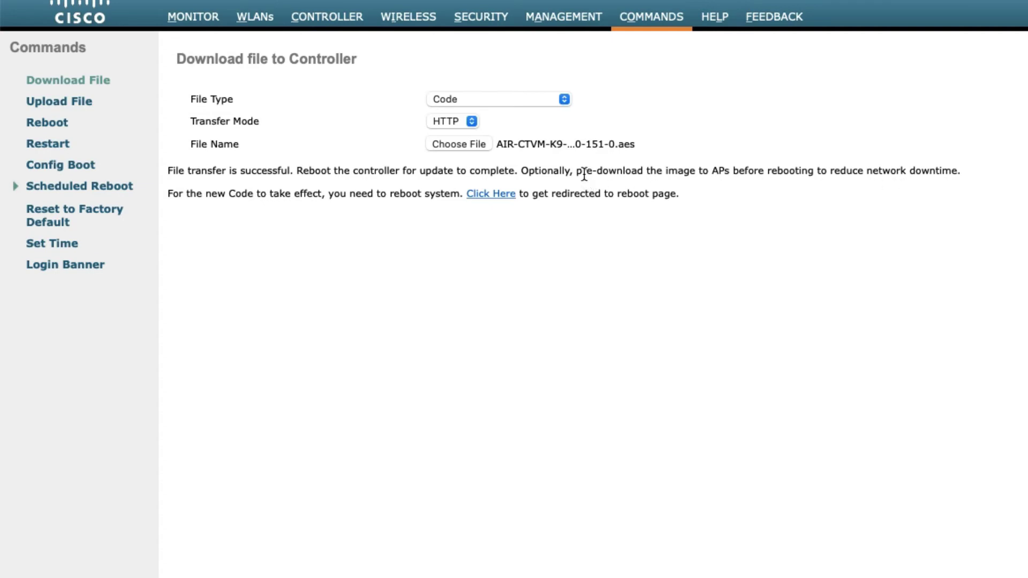
pyautogui.moveTo(582, 171); pyautogui.dragTo(629, 172)
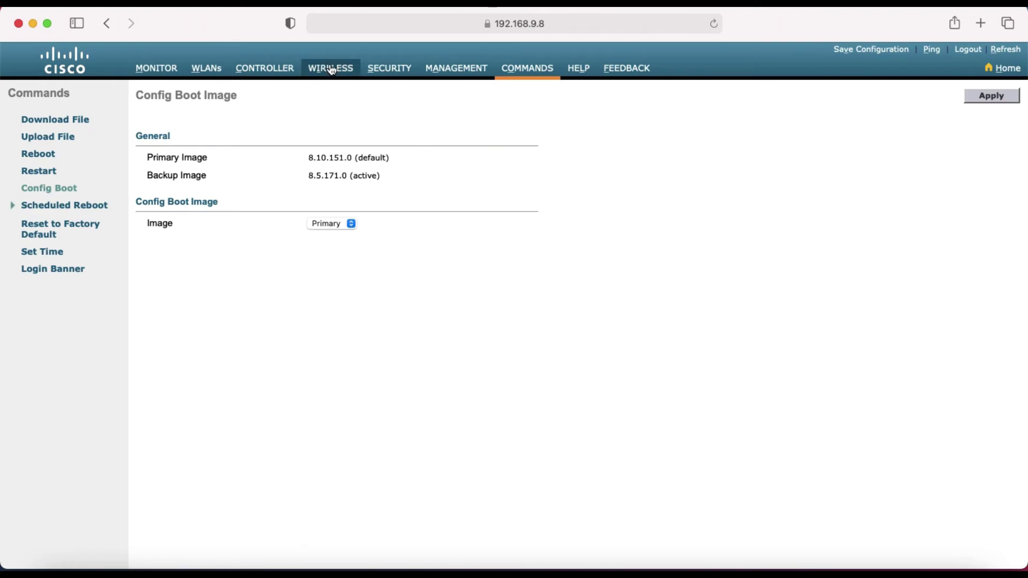
# From Wireless > Global Configuration, try pre-downloading the primary image to APs; none are associated
pyautogui.click(330, 68)
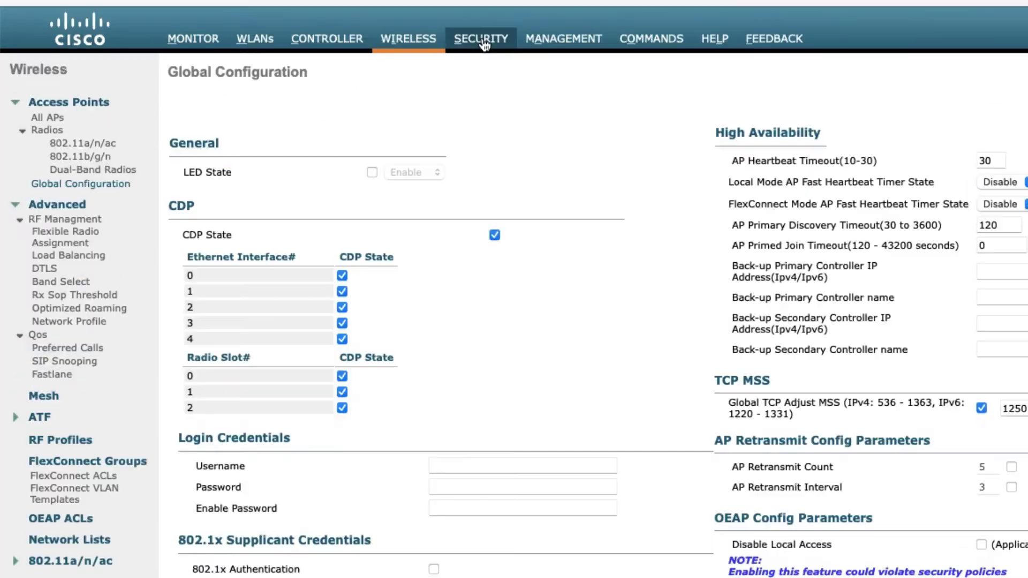
pyautogui.click(346, 70)
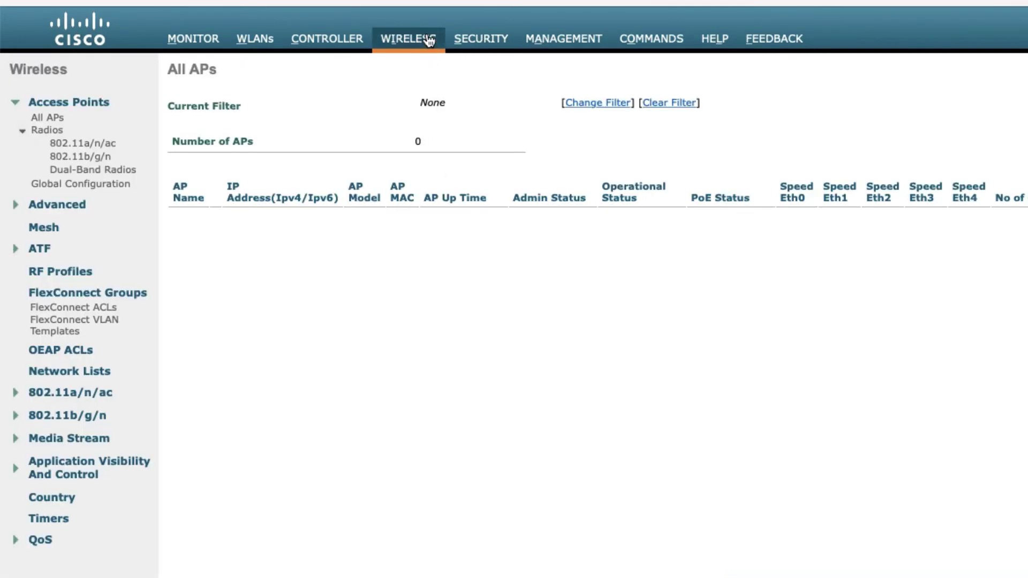
pyautogui.click(116, 189)
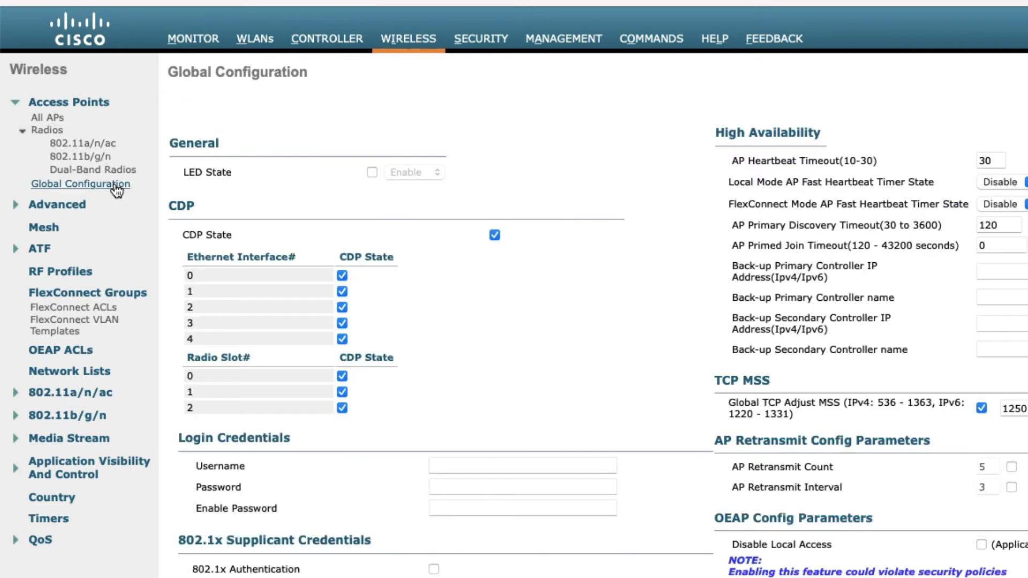
pyautogui.scroll(-8, 232, 441)
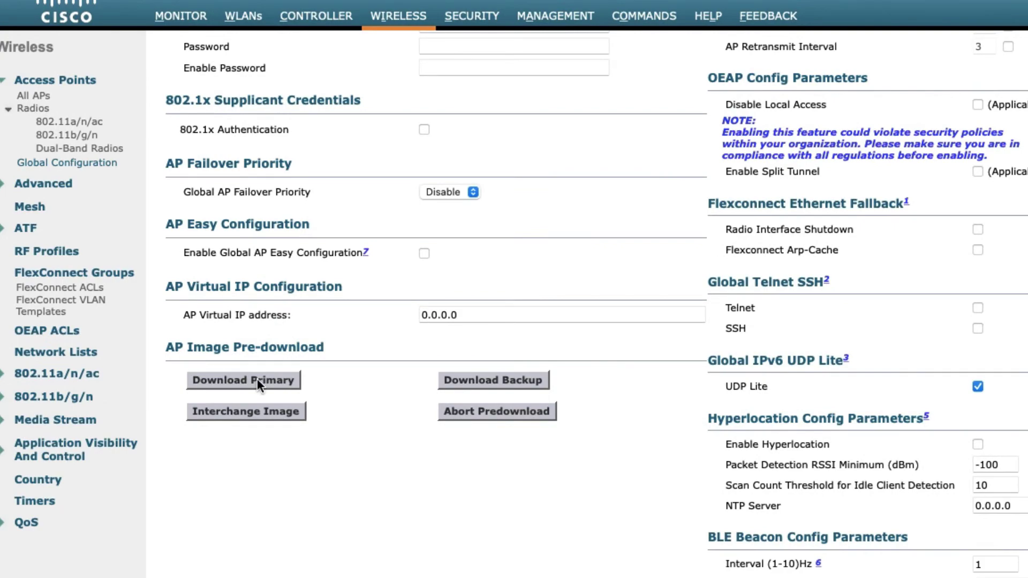
pyautogui.click(257, 380)
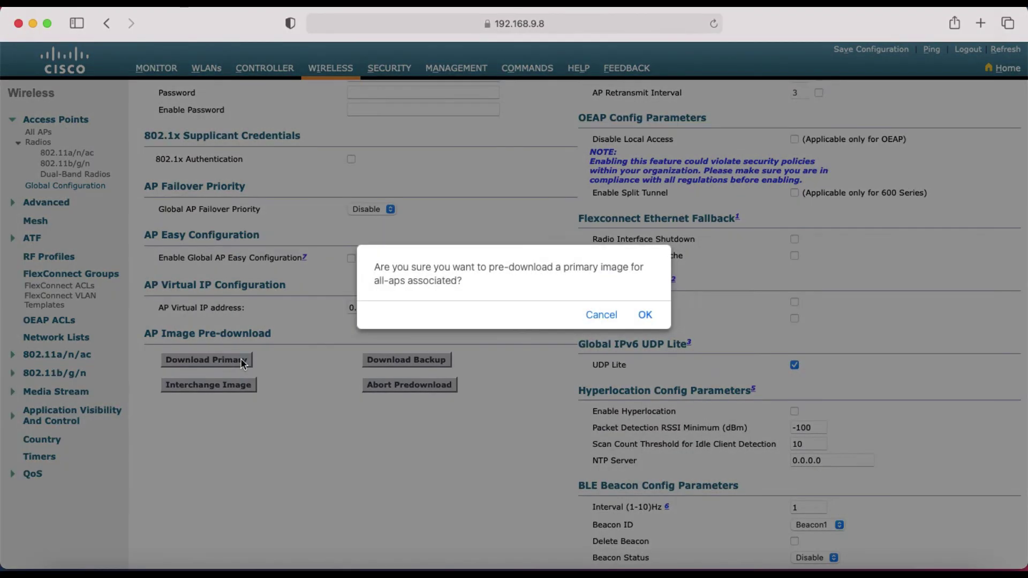
pyautogui.click(647, 317)
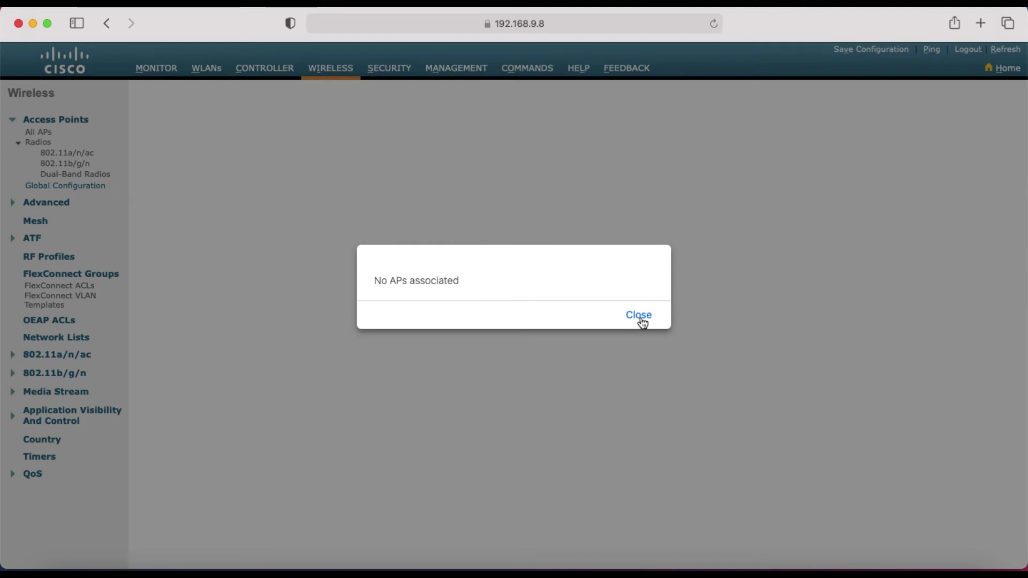
pyautogui.click(639, 320)
pyautogui.scroll(-5, 224, 396)
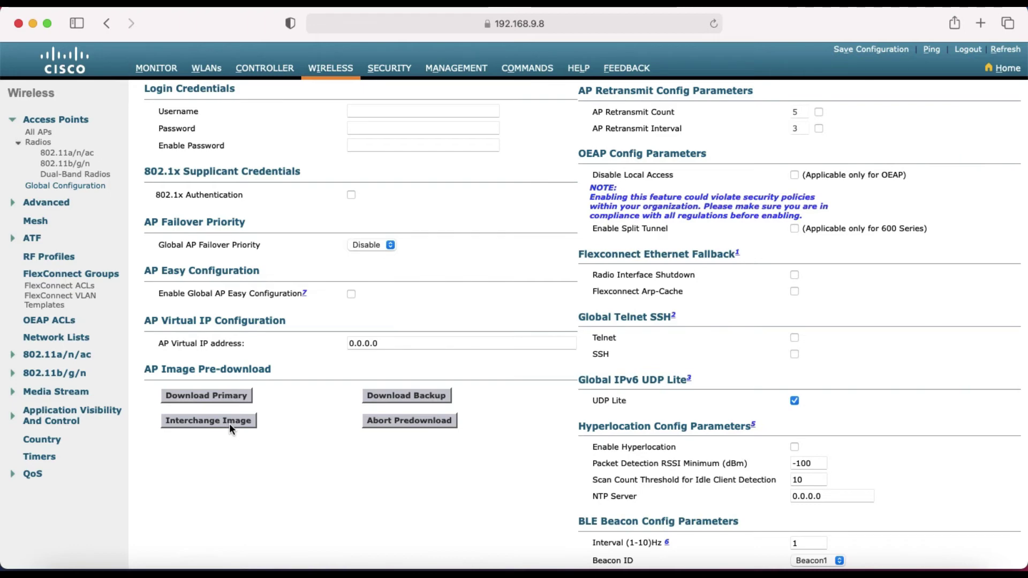
# Check Config Boot shows primary image 8.10.151.0 and backup image 8.5.171.0
pyautogui.click(542, 76)
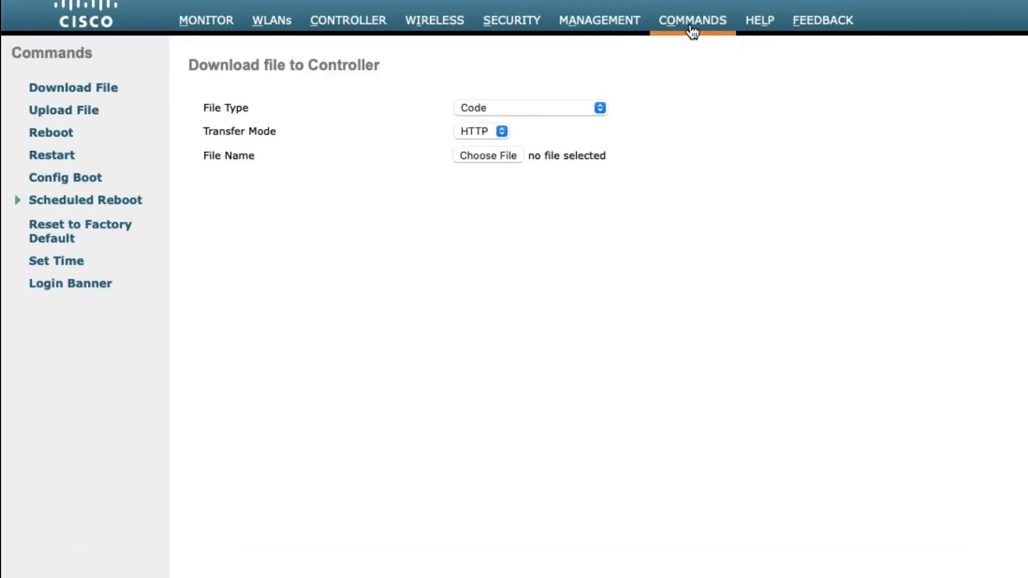
pyautogui.click(85, 181)
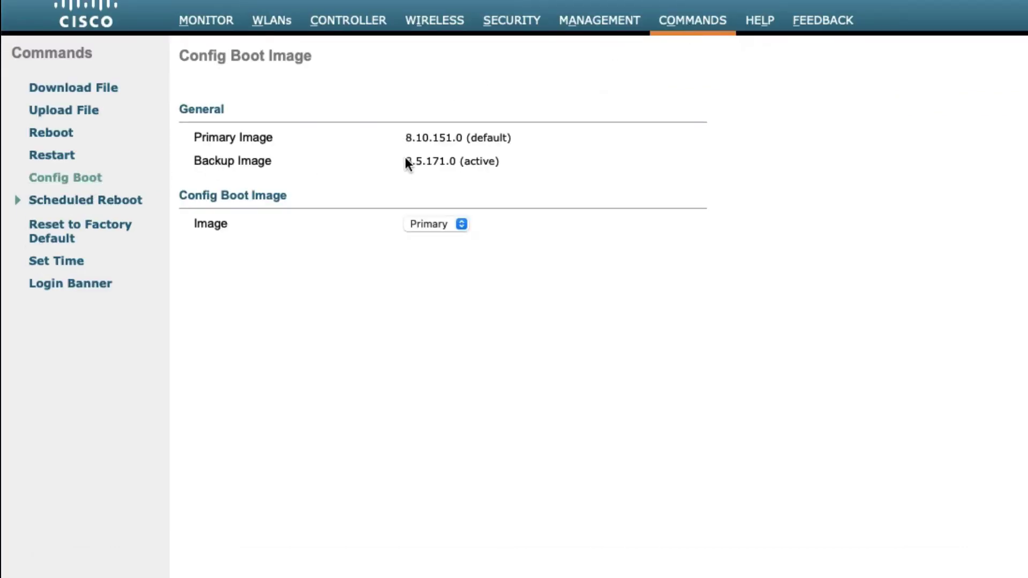
pyautogui.moveTo(405, 162); pyautogui.dragTo(417, 145)
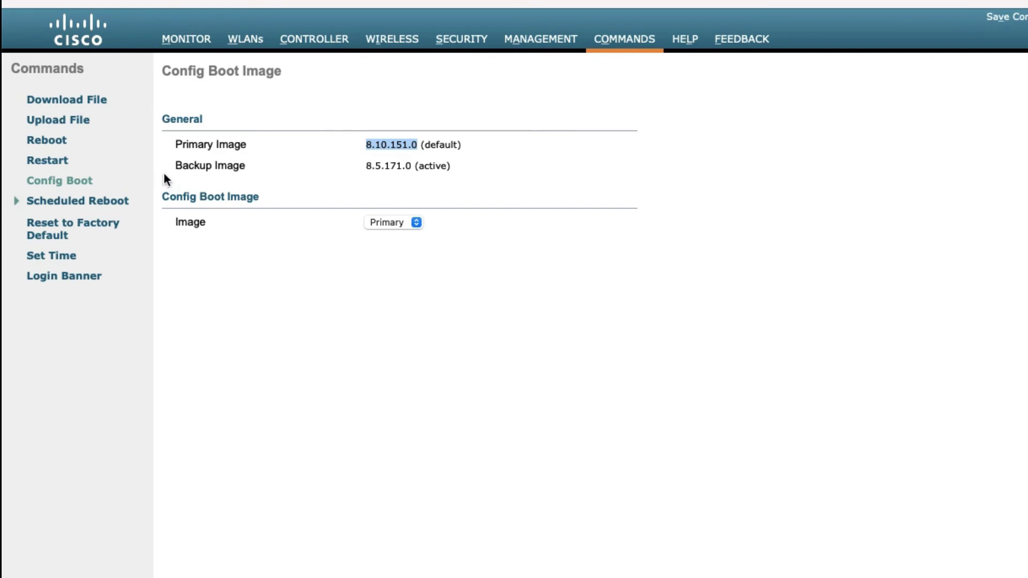
pyautogui.moveTo(178, 168); pyautogui.dragTo(369, 143)
pyautogui.click(369, 142)
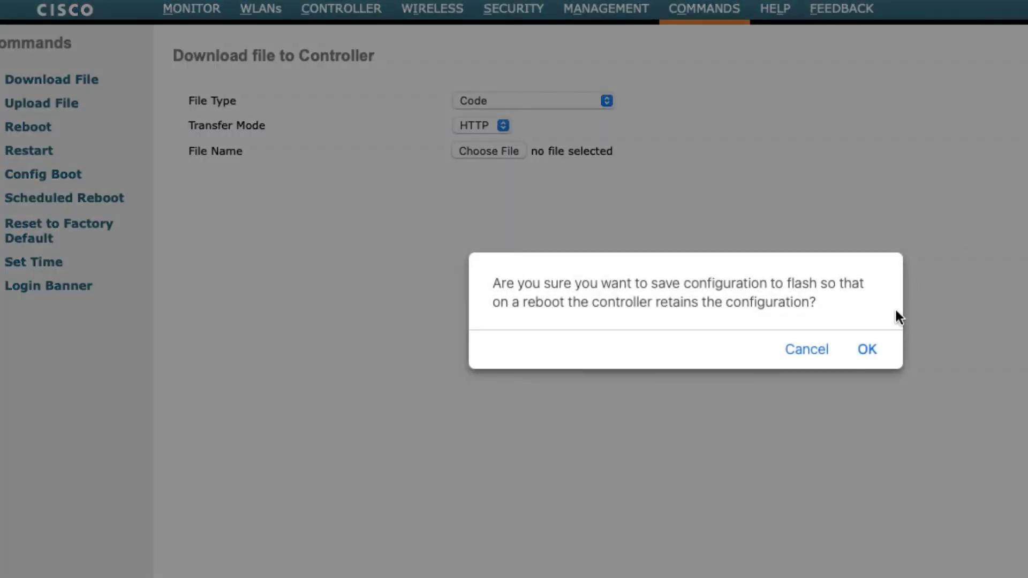
# Save the configuration to flash, reboot the controller, and bring its VM console forward
pyautogui.click(868, 349)
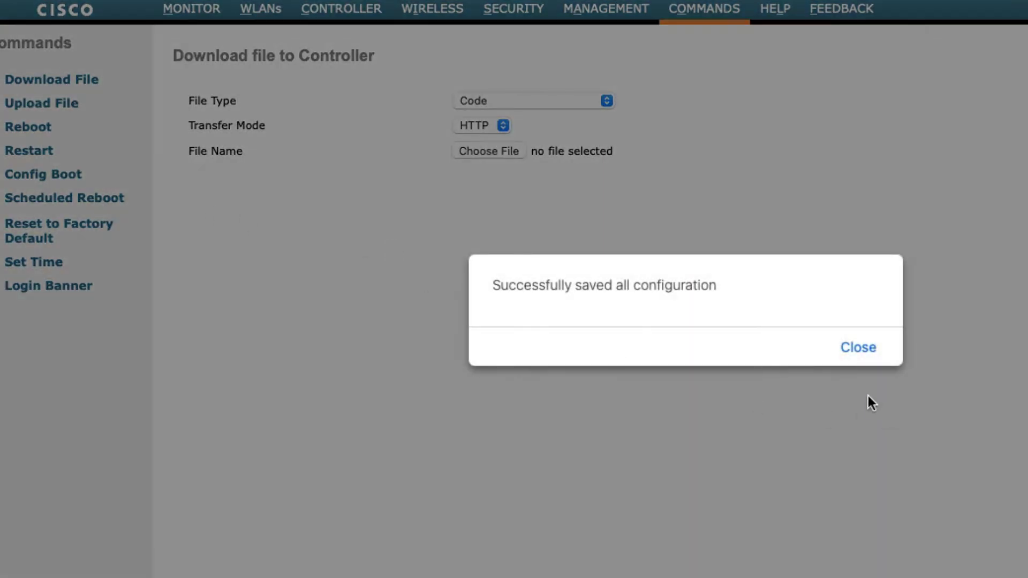
pyautogui.click(860, 348)
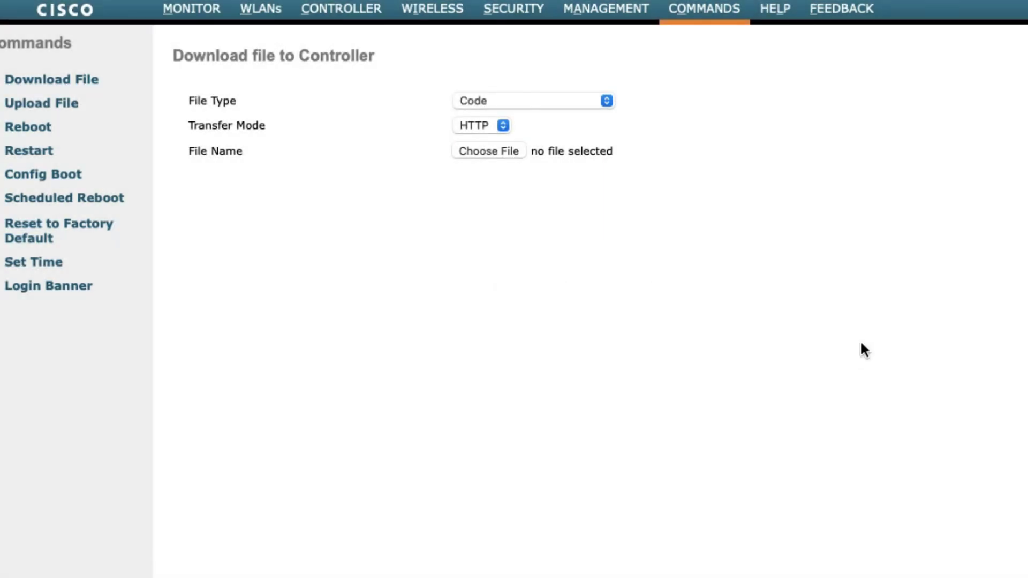
pyautogui.click(35, 134)
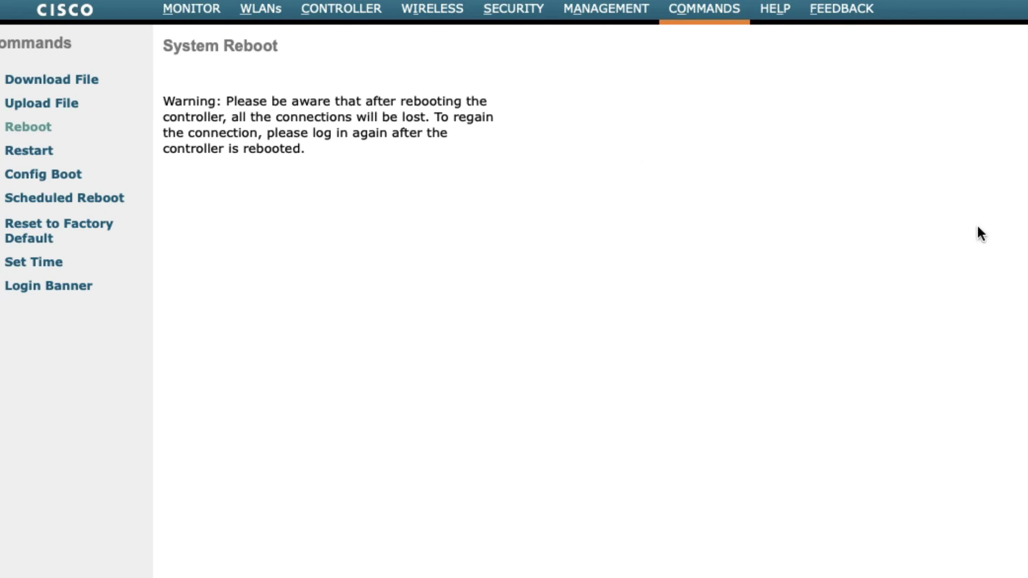
pyautogui.click(99, 200)
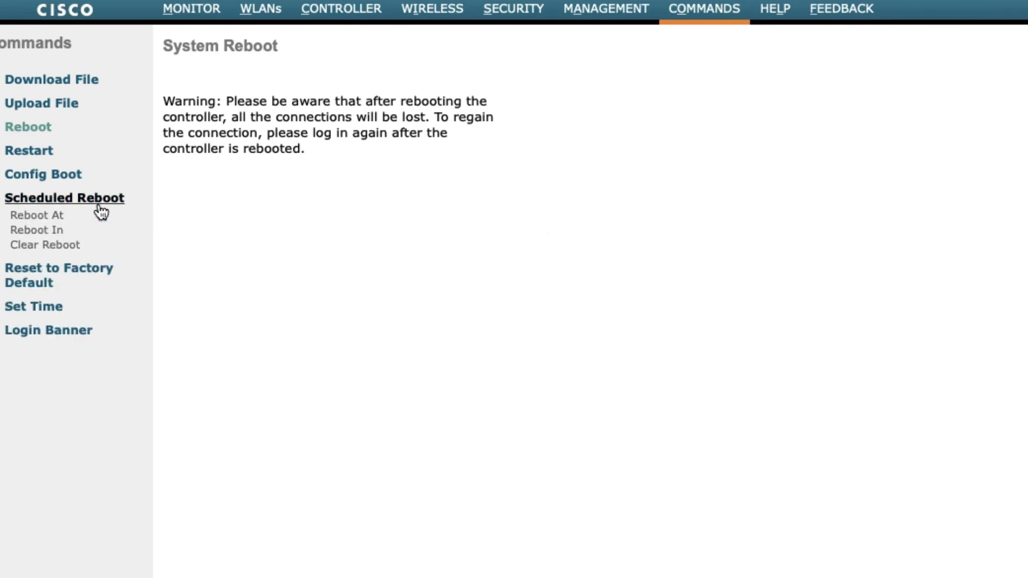
pyautogui.click(53, 154)
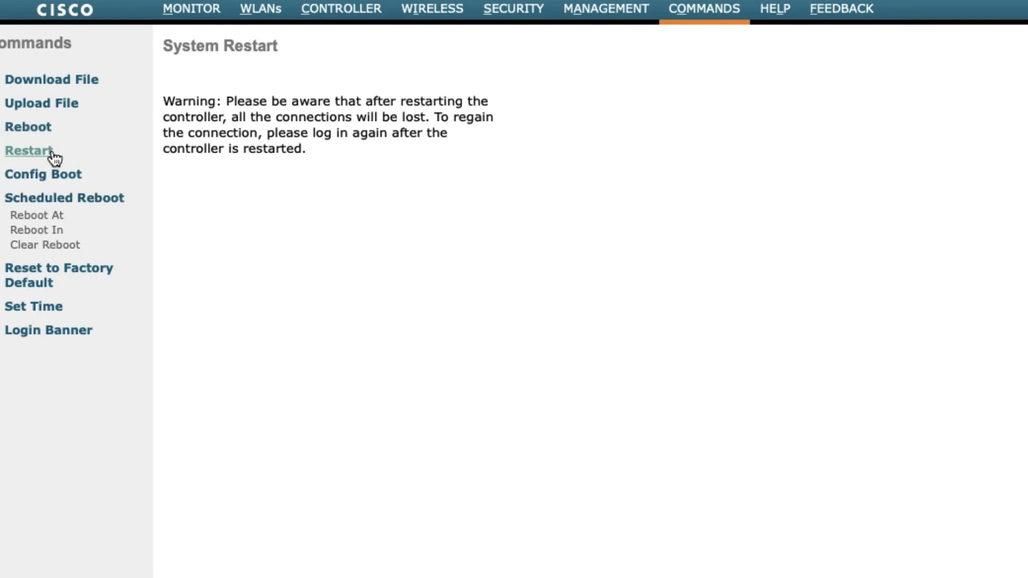
pyautogui.click(46, 130)
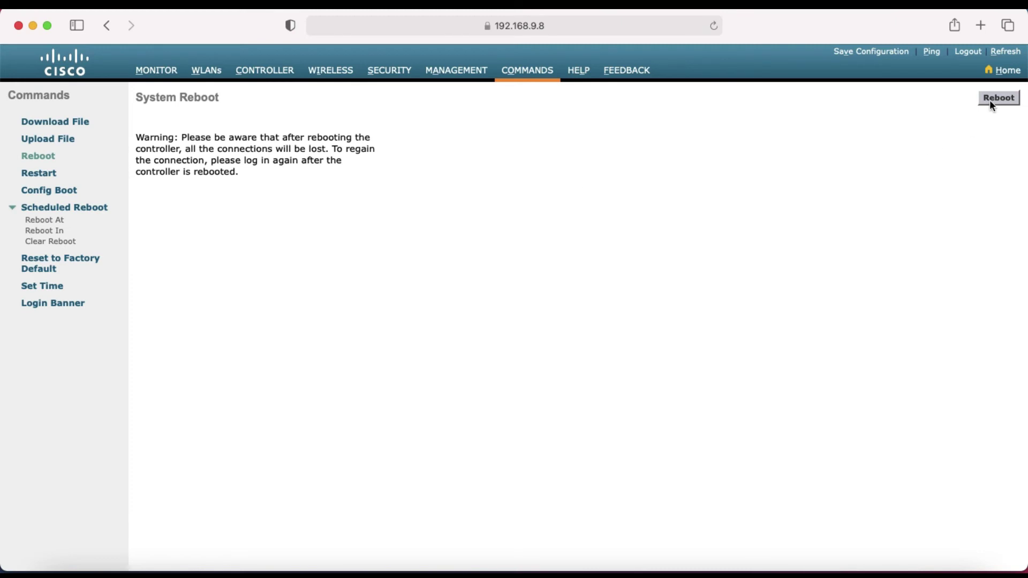
pyautogui.click(992, 101)
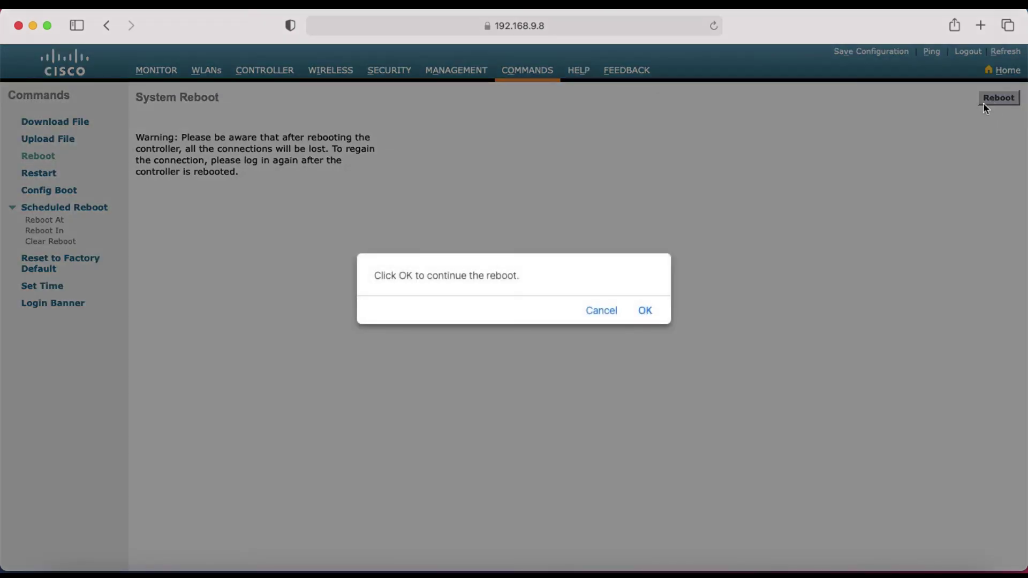
pyautogui.click(645, 310)
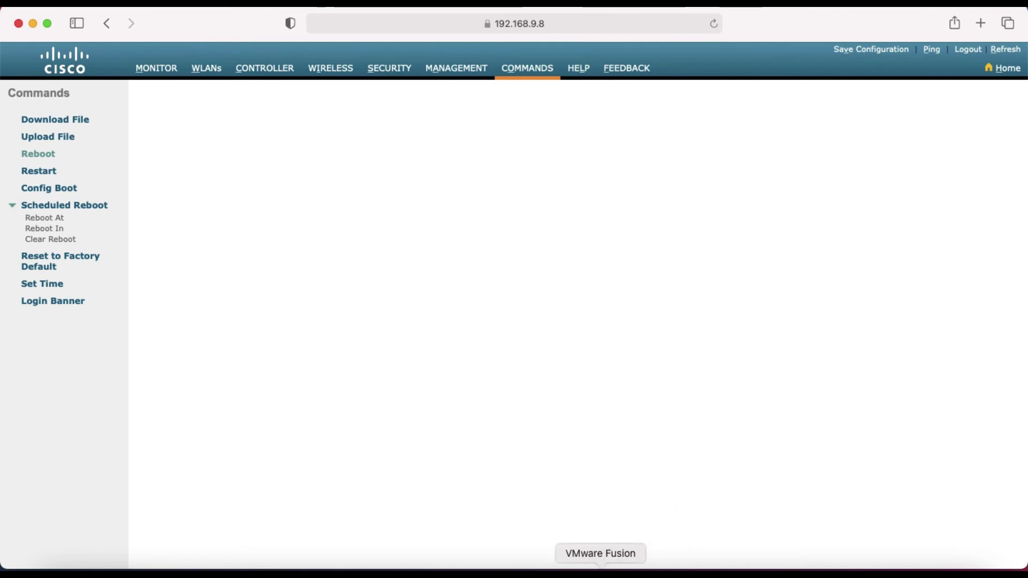
pyautogui.click(600, 571)
# Log in to the rebooted controller's console as admin with the account password
pyautogui.click(551, 322)
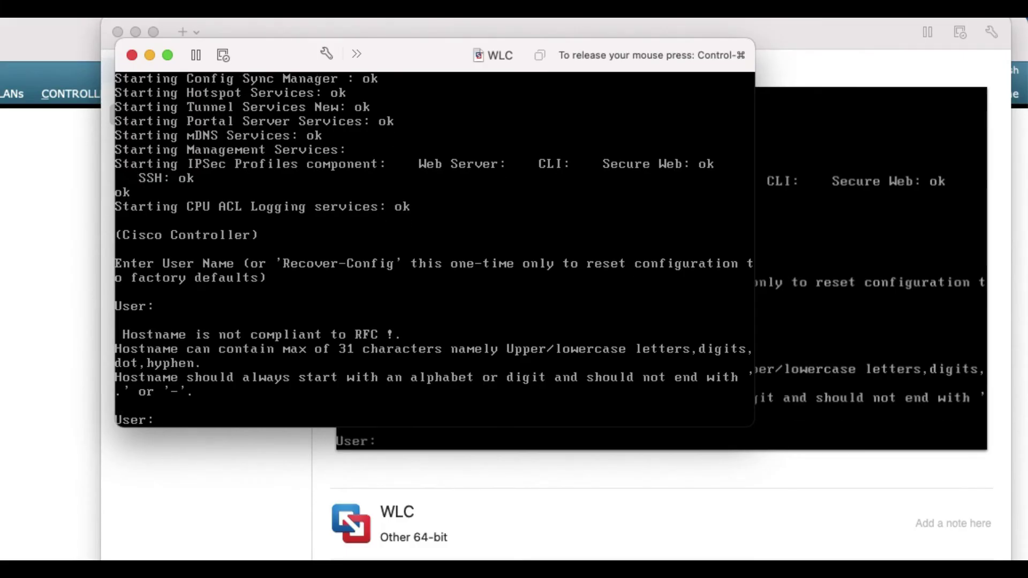
pyautogui.press('Return')
pyautogui.press('Return')
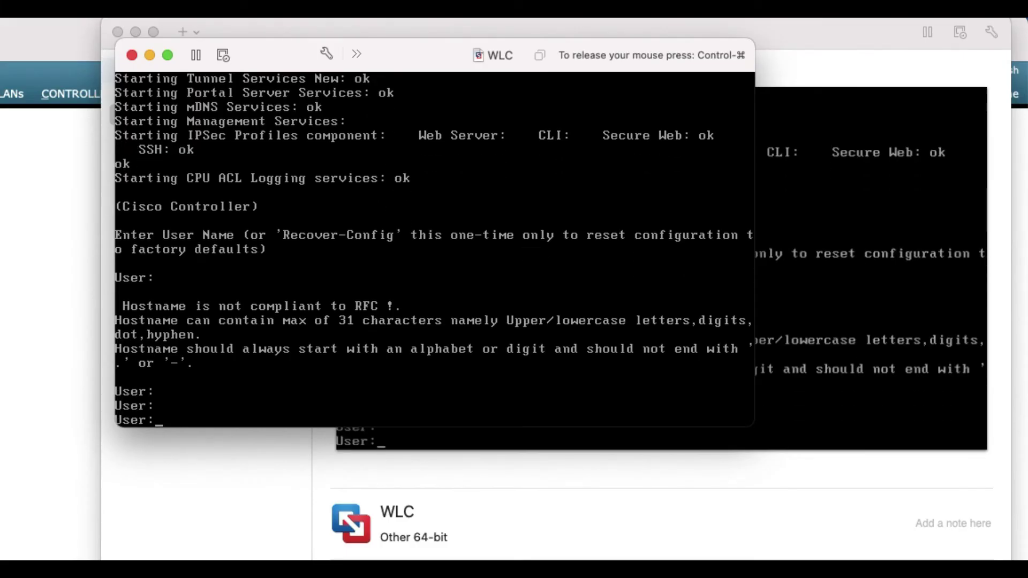
pyautogui.write('admin')
pyautogui.press('Return')
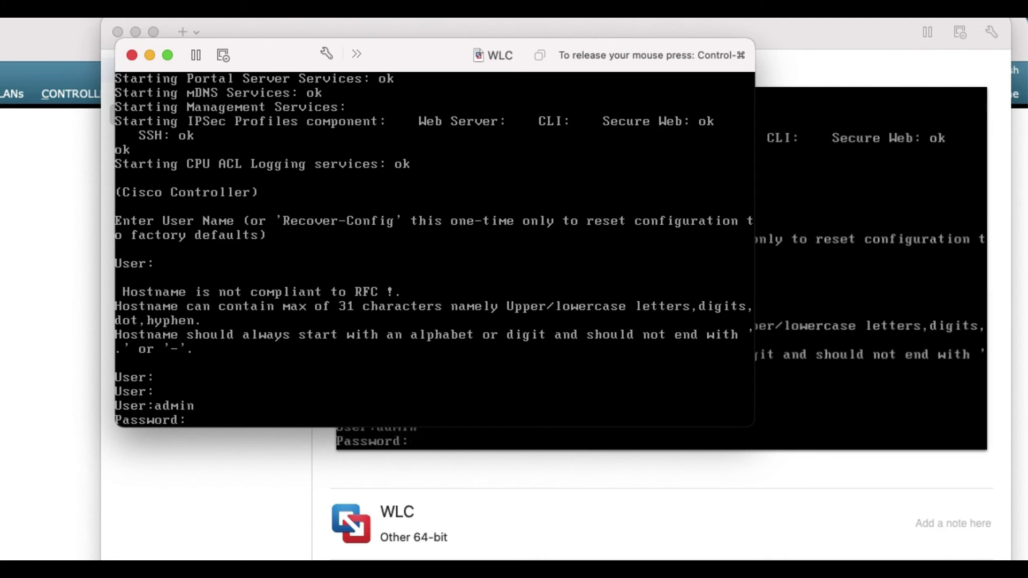
pyautogui.write('admin12345')
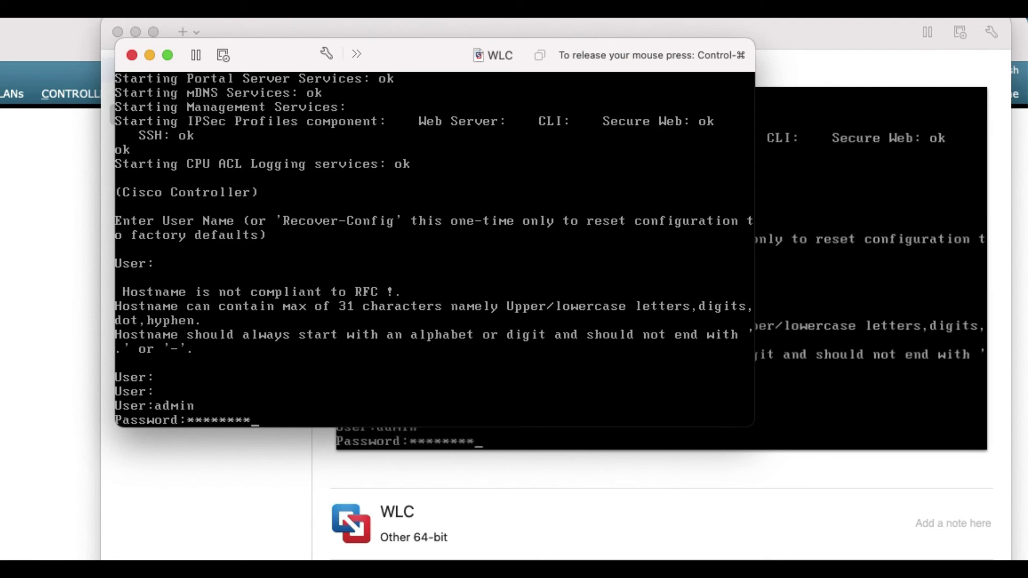
pyautogui.press('Return')
pyautogui.press('Return')
pyautogui.press('Return')
pyautogui.press('Return')
pyautogui.press('Return')
pyautogui.press('Return')
pyautogui.press('Return')
pyautogui.press('Return')
pyautogui.press('Return')
pyautogui.press('Return')
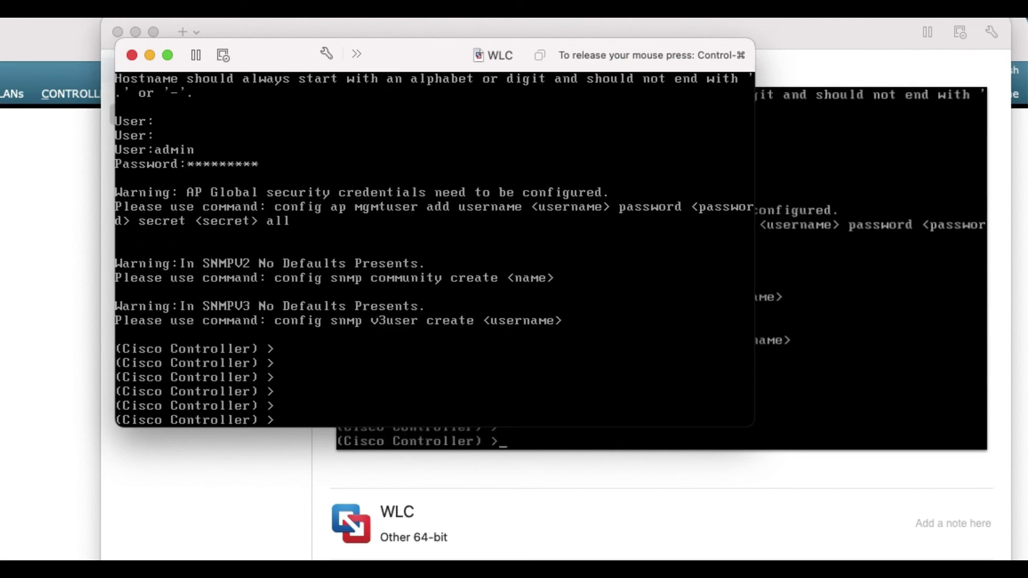
# Run 'show boot' and 'show ver' to confirm primary image 8.10.151.0, then begin 'show sysinfo'
pyautogui.write('show boot')
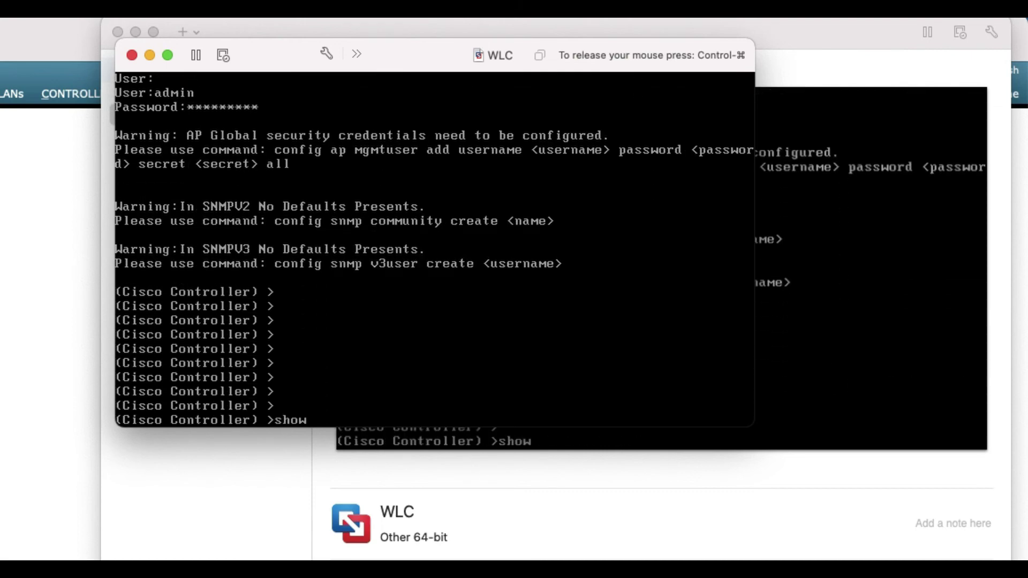
pyautogui.press('Return')
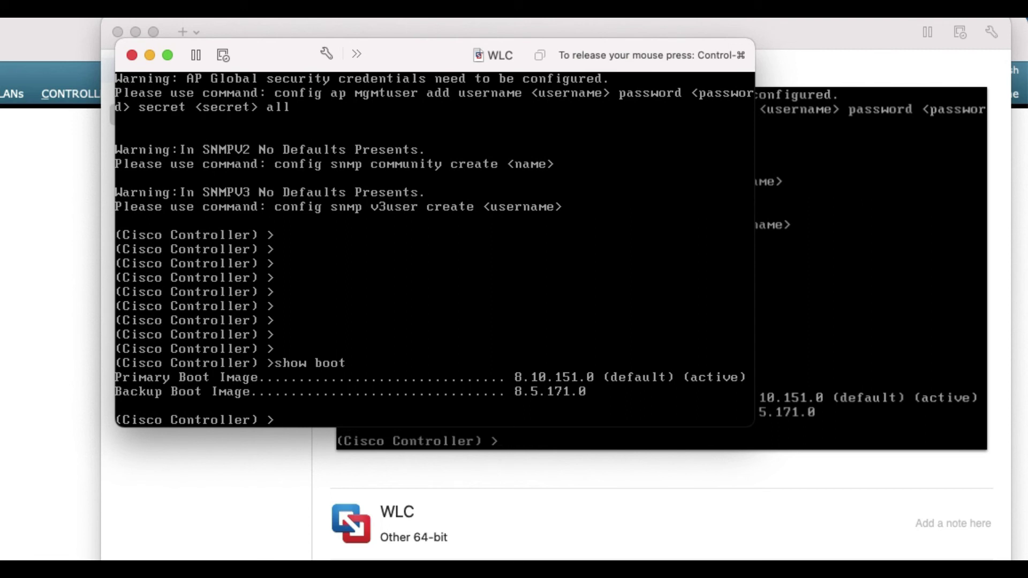
pyautogui.press('Return')
pyautogui.press('Return')
pyautogui.write('show ver')
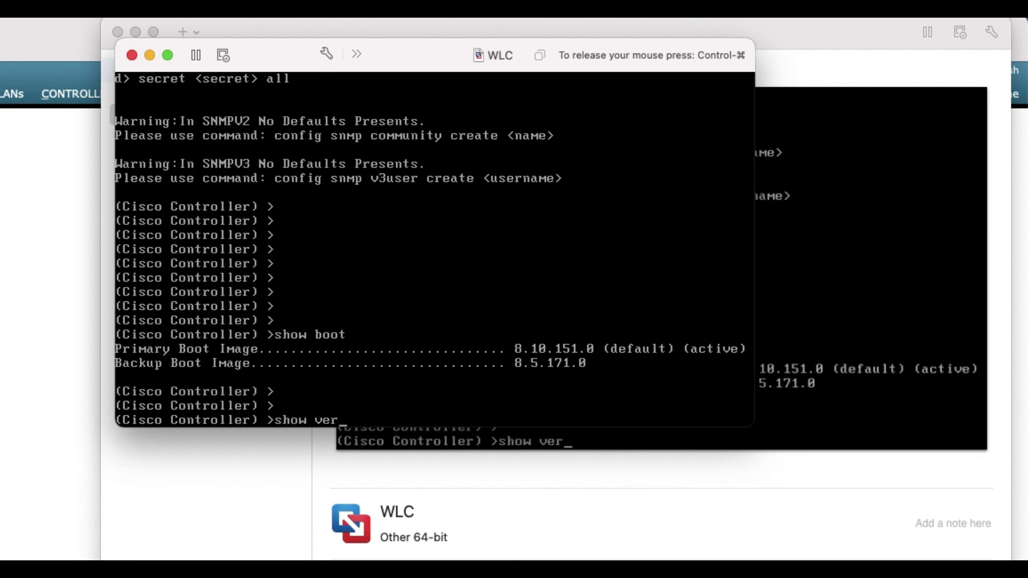
pyautogui.press('Return')
pyautogui.write('show')
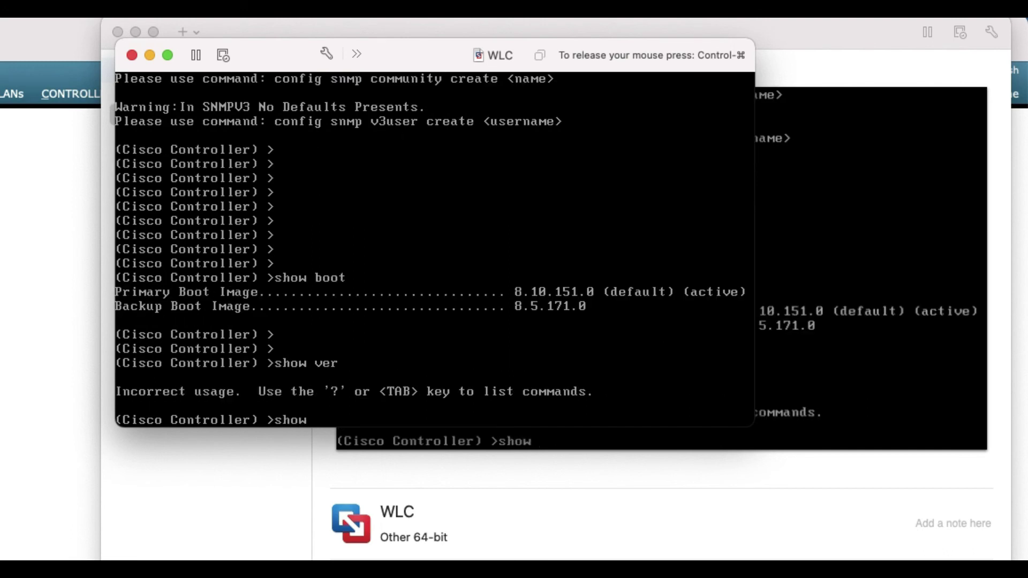
pyautogui.write(' sy?sinfo')
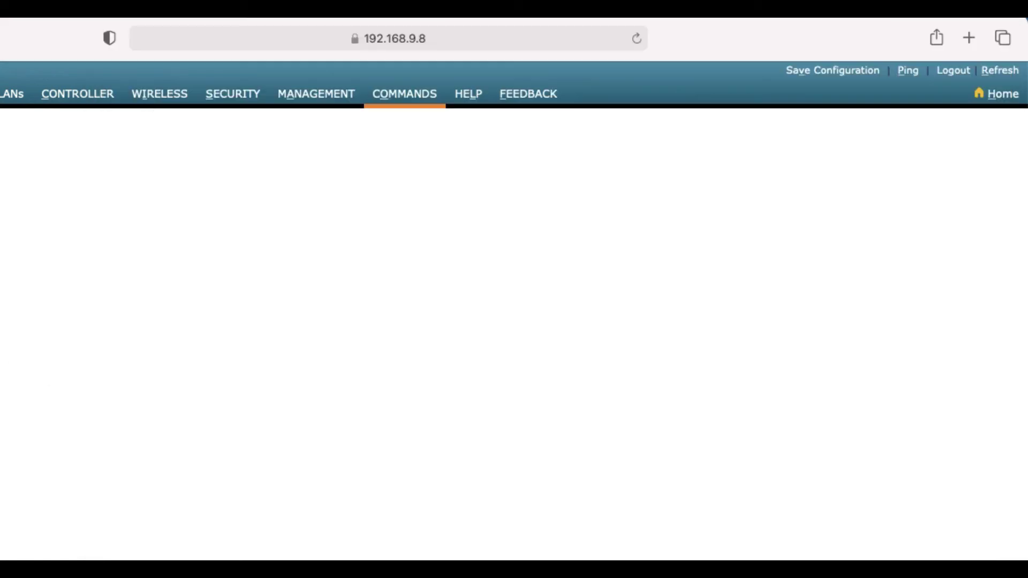
# Log back in to the web GUI as admin from the MONITOR page
pyautogui.click(0, 94)
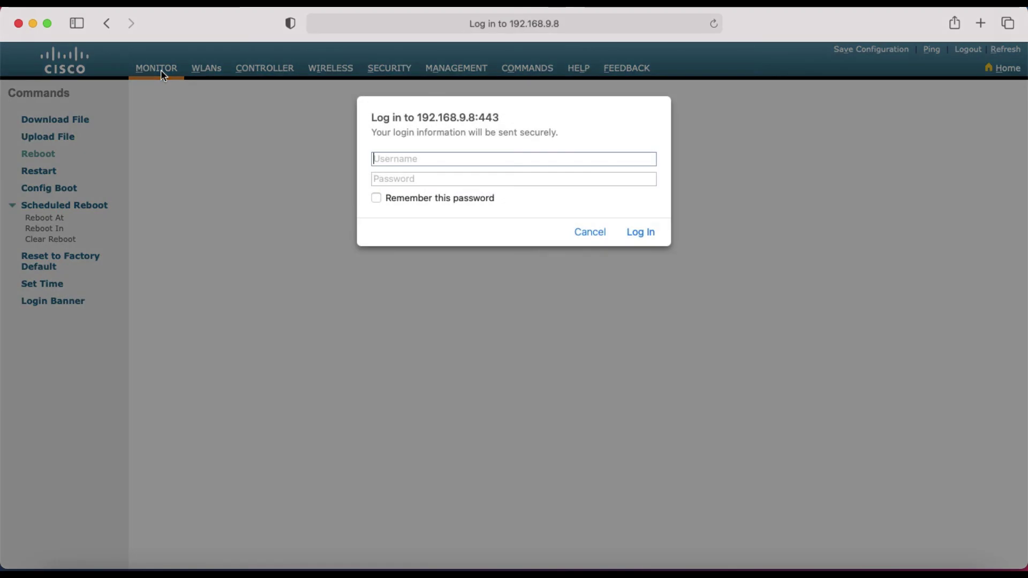
pyautogui.write('admin')
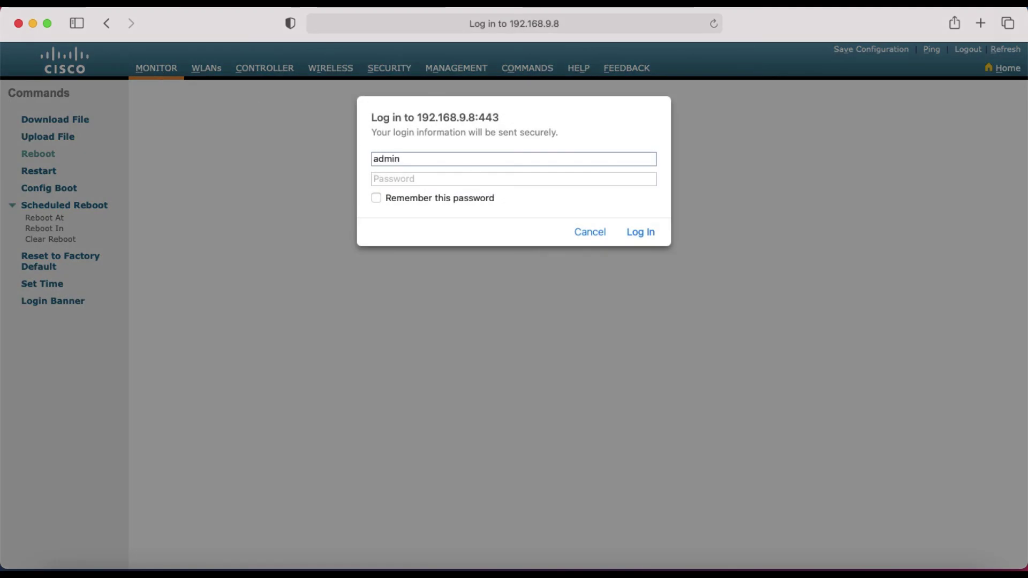
pyautogui.press('Tab')
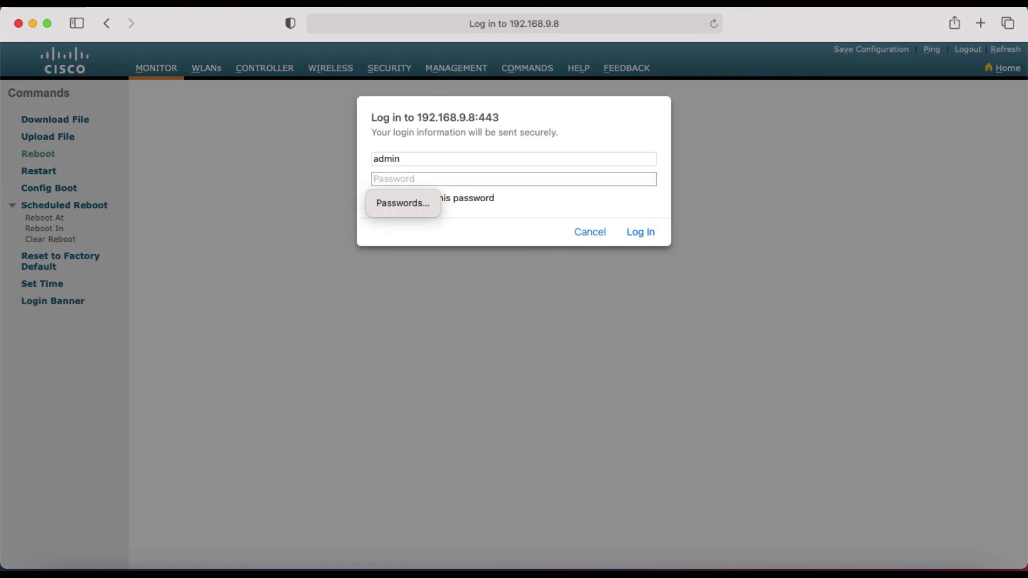
pyautogui.write('a*********')
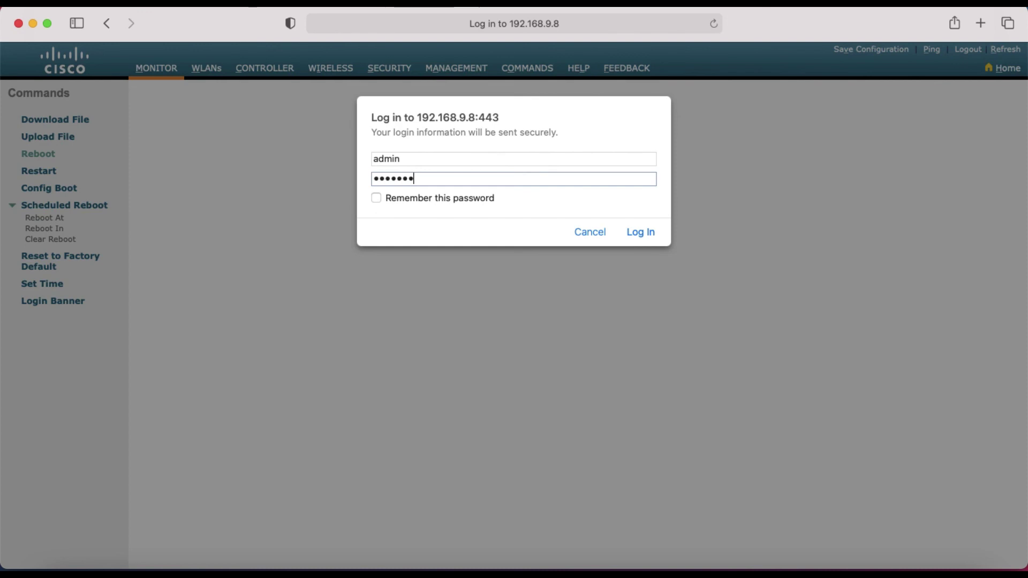
pyautogui.press('Return')
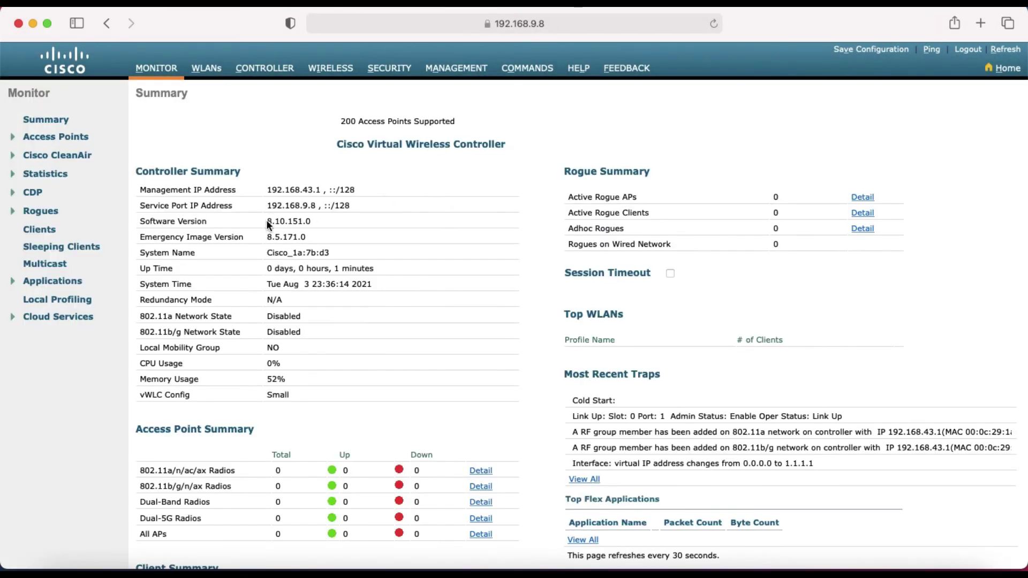
# Check Software Version 8.10.151.0 and Emergency Image 8.5.171.0, then view COMMANDS > Config Boot
pyautogui.moveTo(267, 222); pyautogui.dragTo(312, 222)
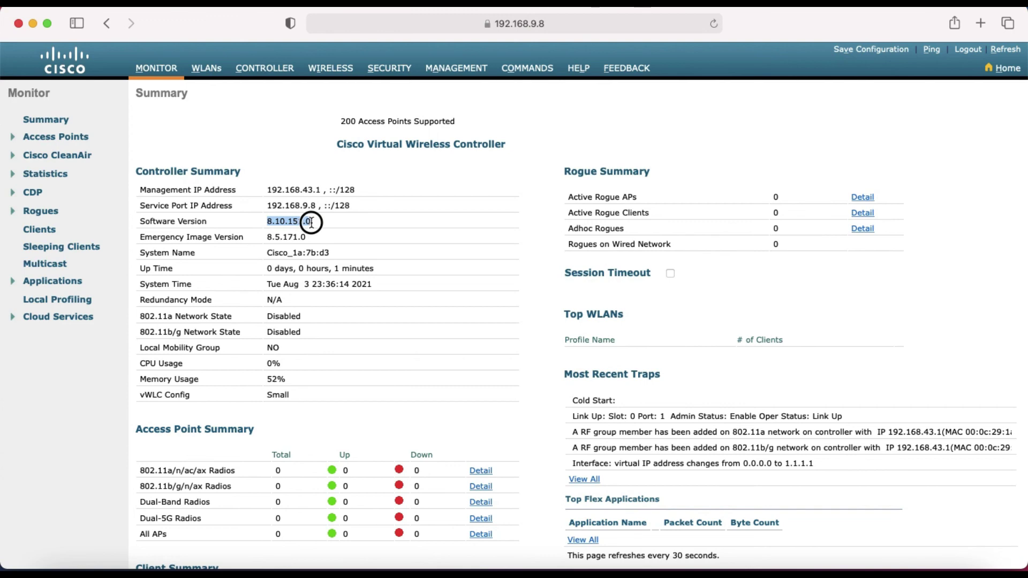
pyautogui.moveTo(265, 237); pyautogui.dragTo(325, 237)
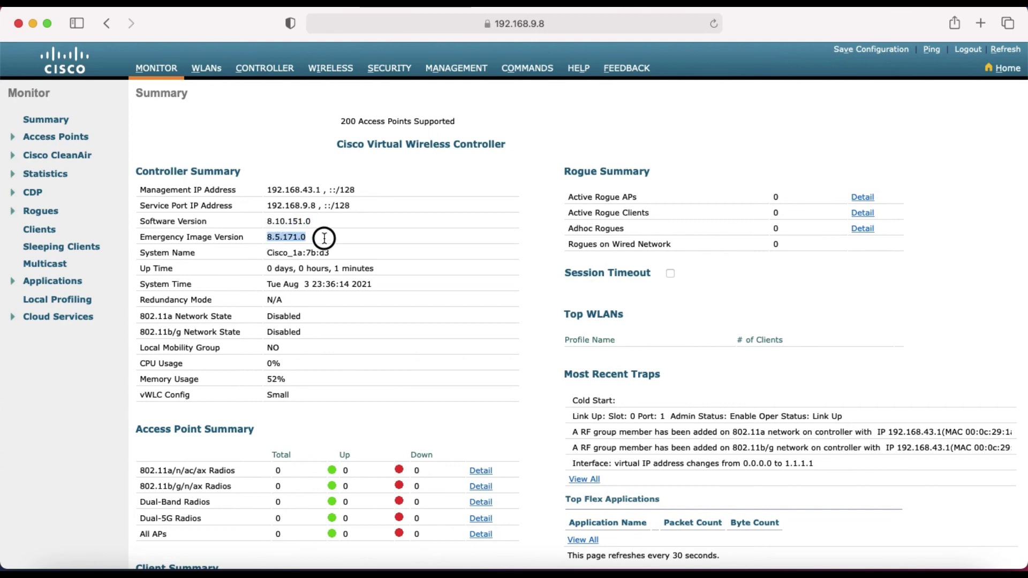
pyautogui.click(537, 72)
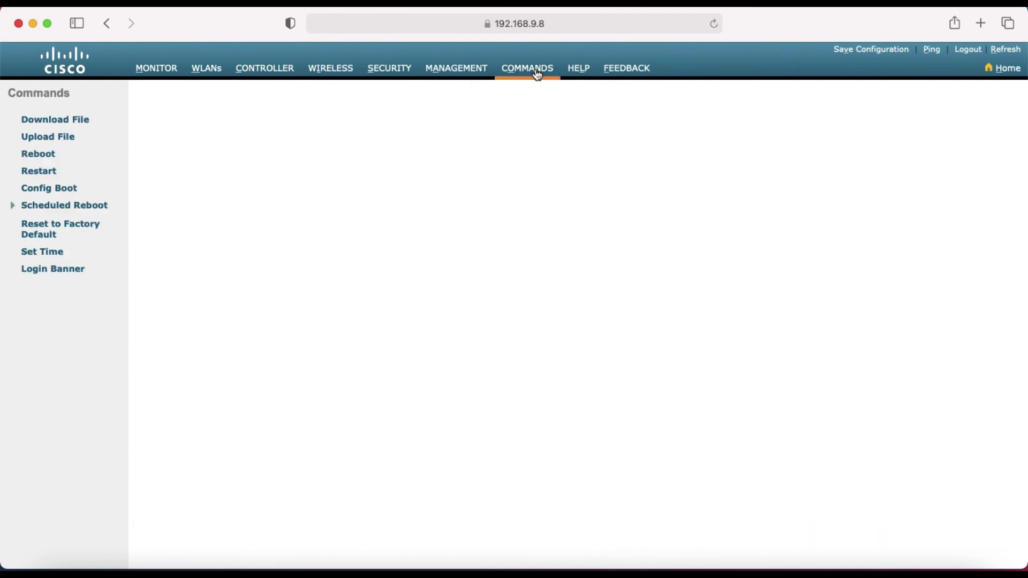
pyautogui.click(49, 189)
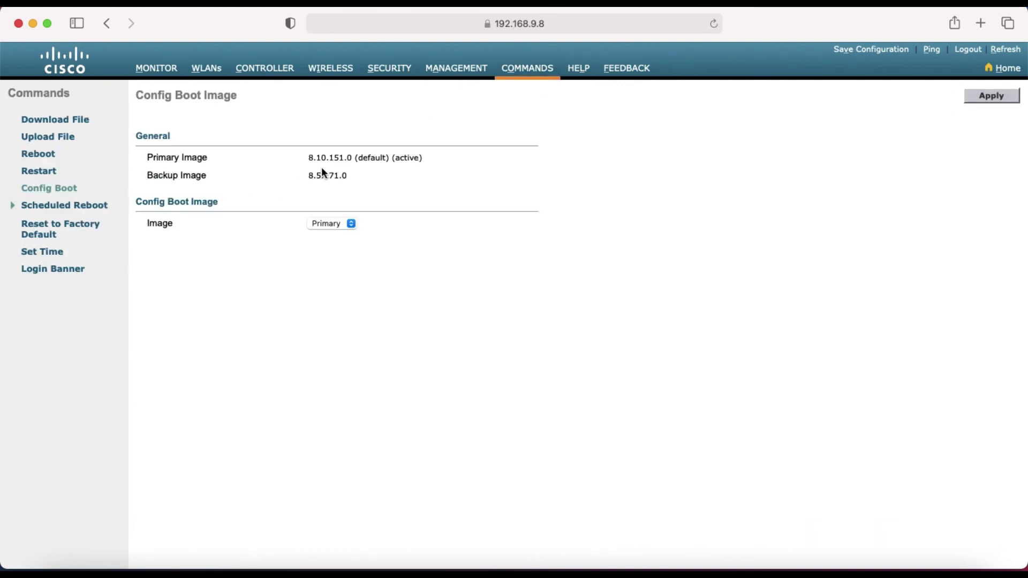